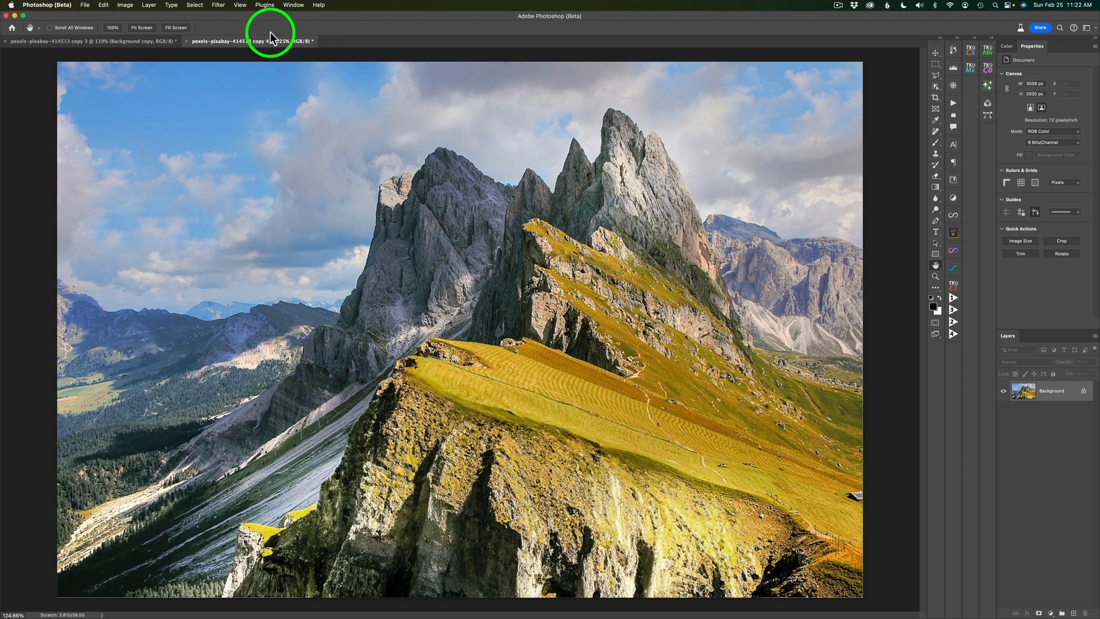
Step: Bring up the Parametric Filters panels, collapse them to icons, and dock them in the side strip beneath the Paragraph panel
left_click(221, 6)
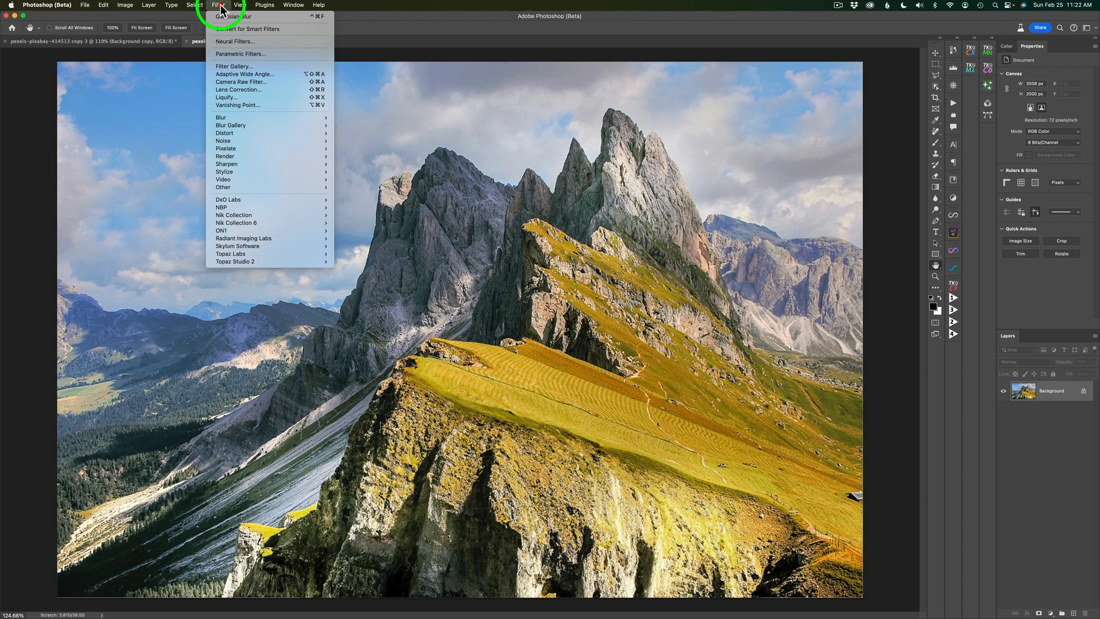
left_click(242, 54)
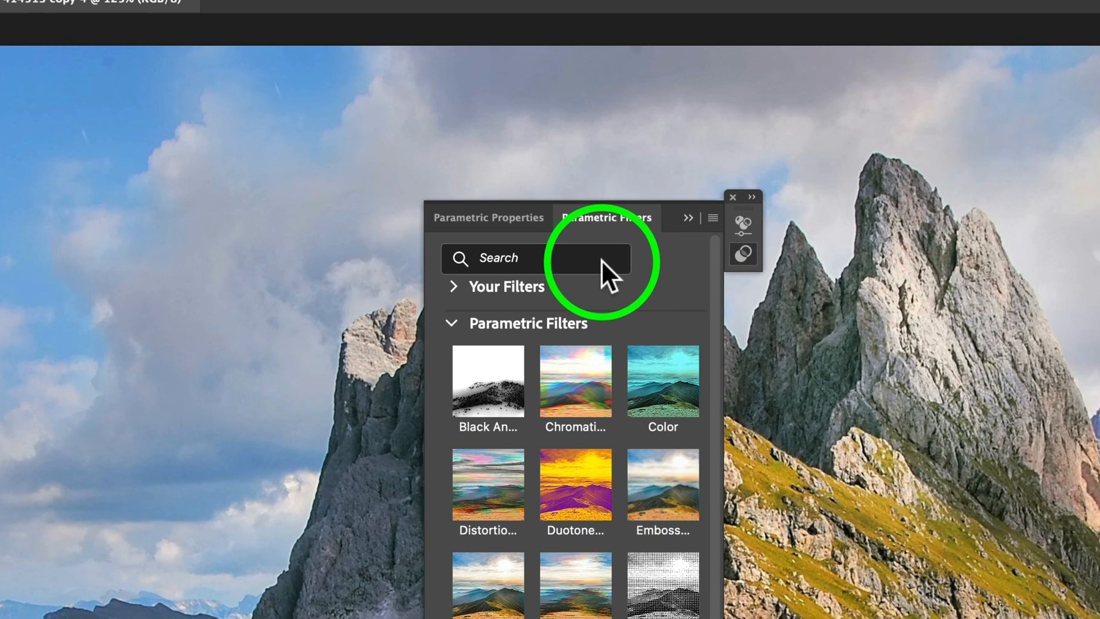
left_click(687, 216)
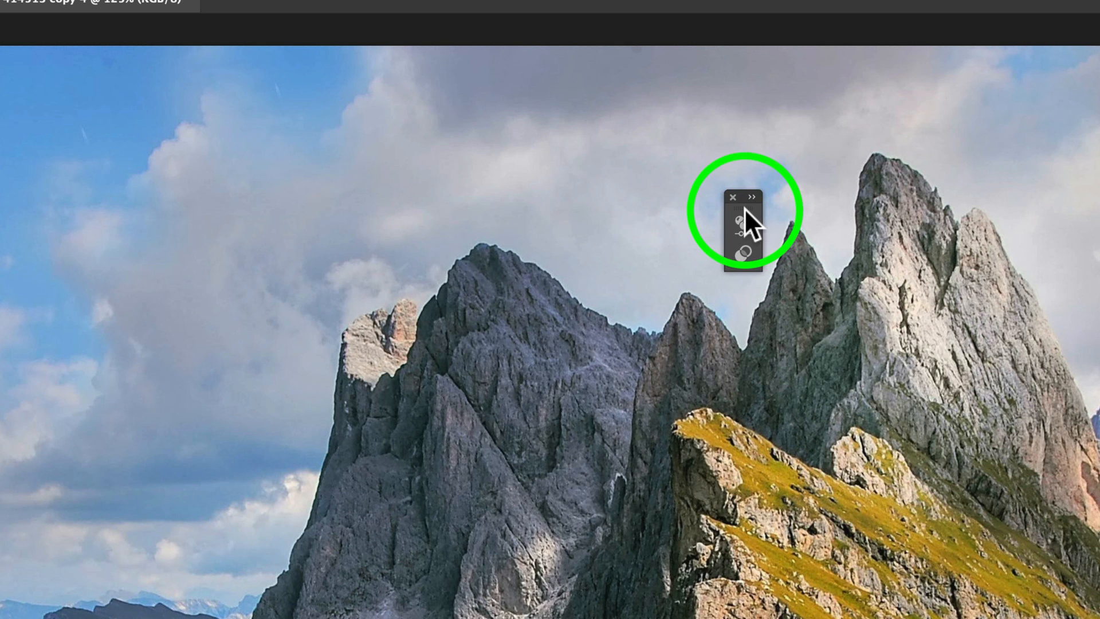
left_click_drag(744, 208, 882, 222)
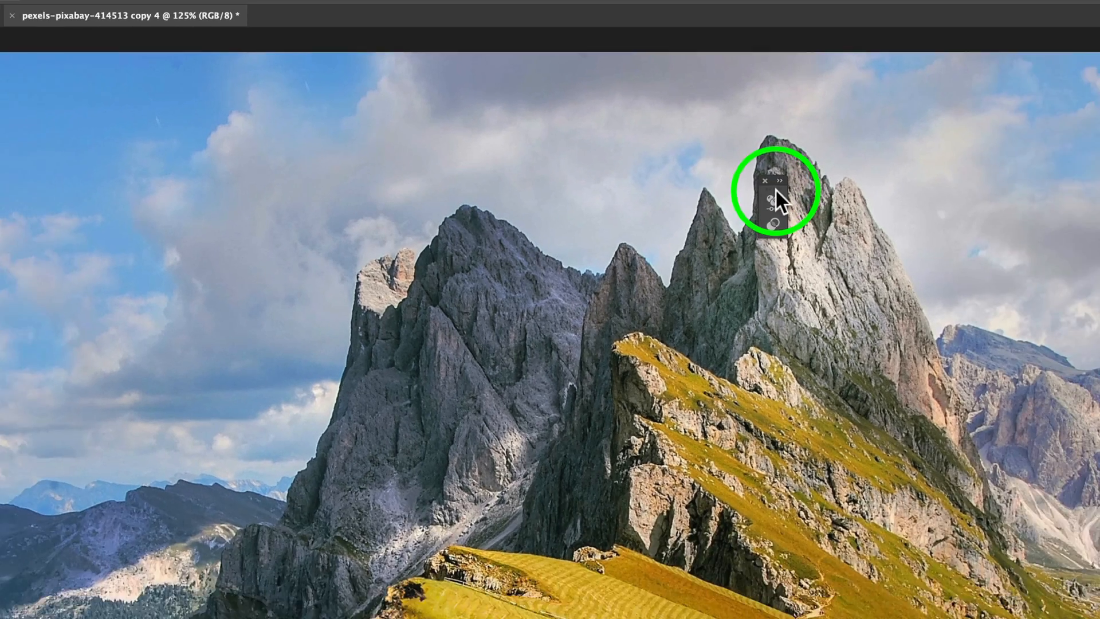
left_click_drag(776, 188, 1099, 265)
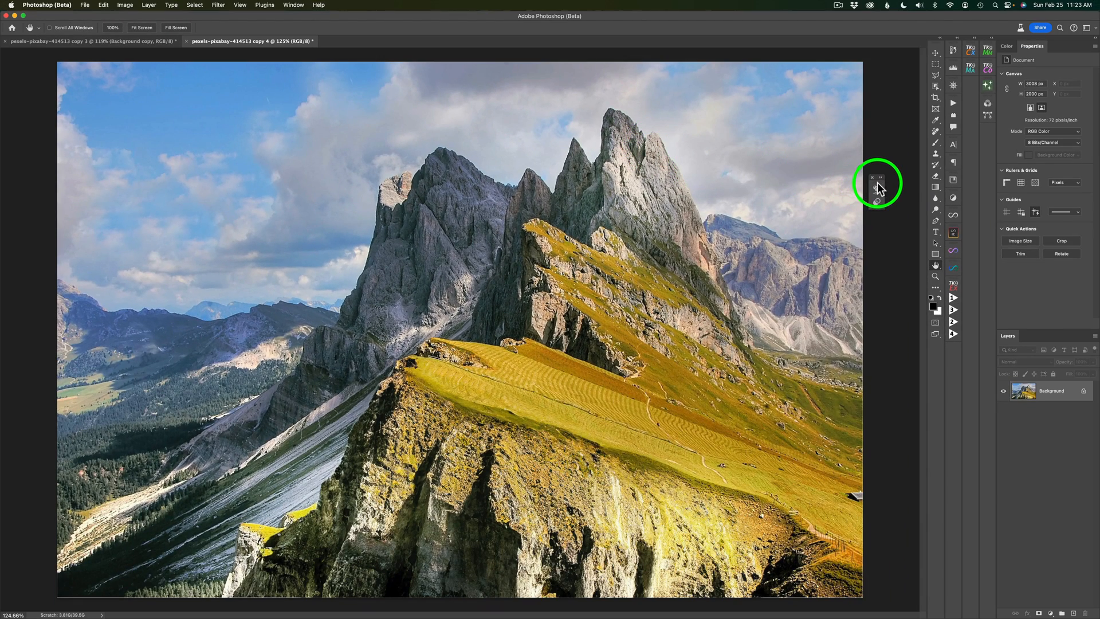
left_click_drag(917, 177, 942, 166)
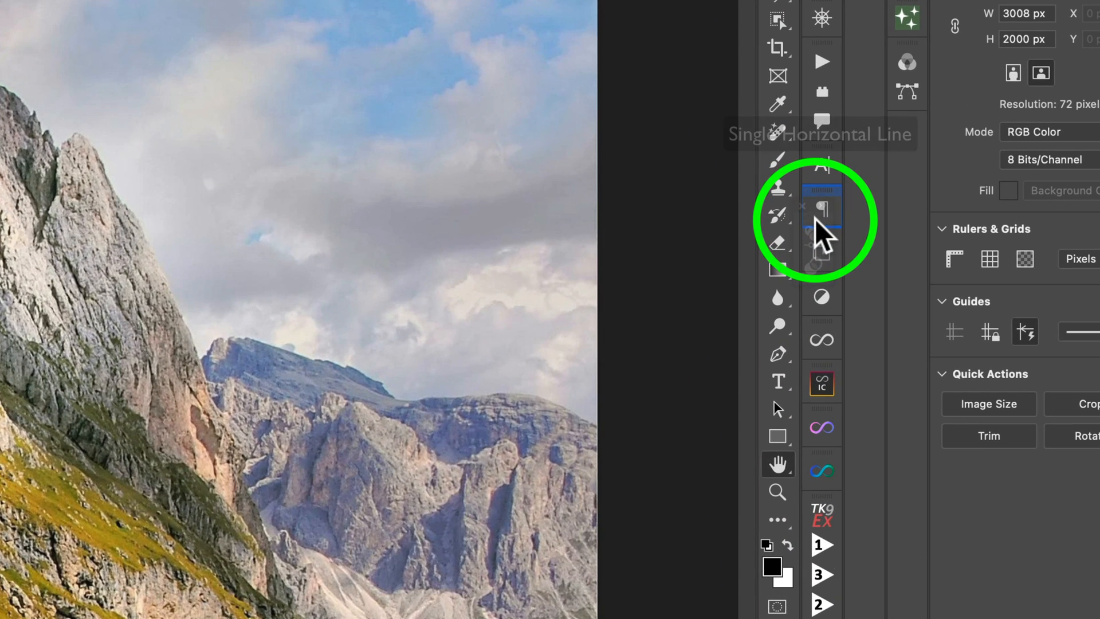
left_click_drag(815, 218, 816, 226)
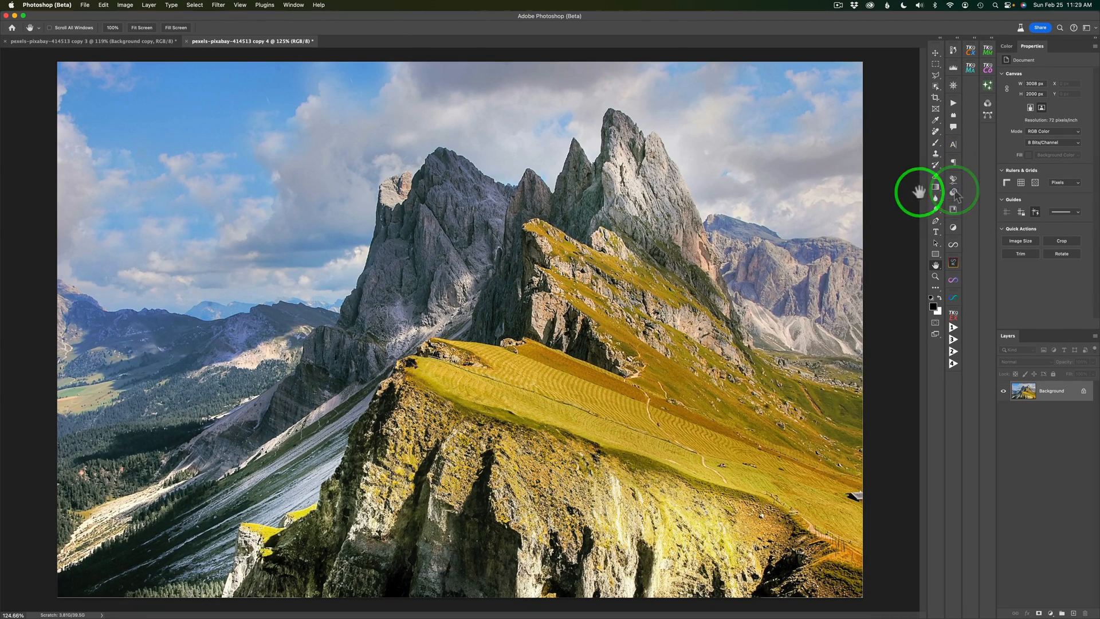
Step: Apply the Scratch Photo parametric filter to the mountain image
left_click(954, 194)
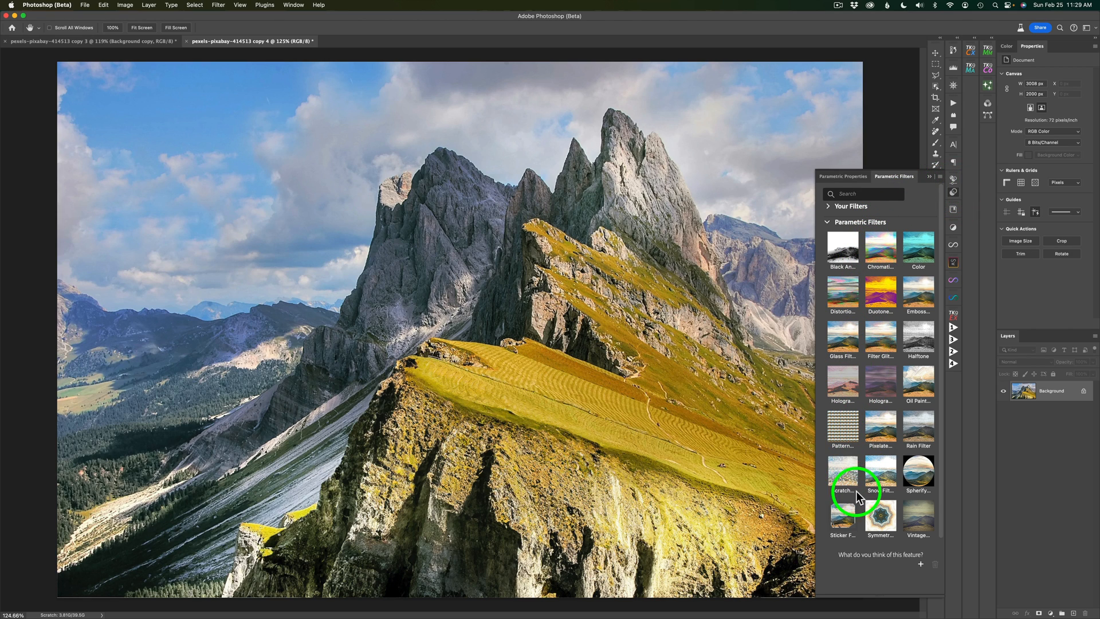
left_click(954, 179)
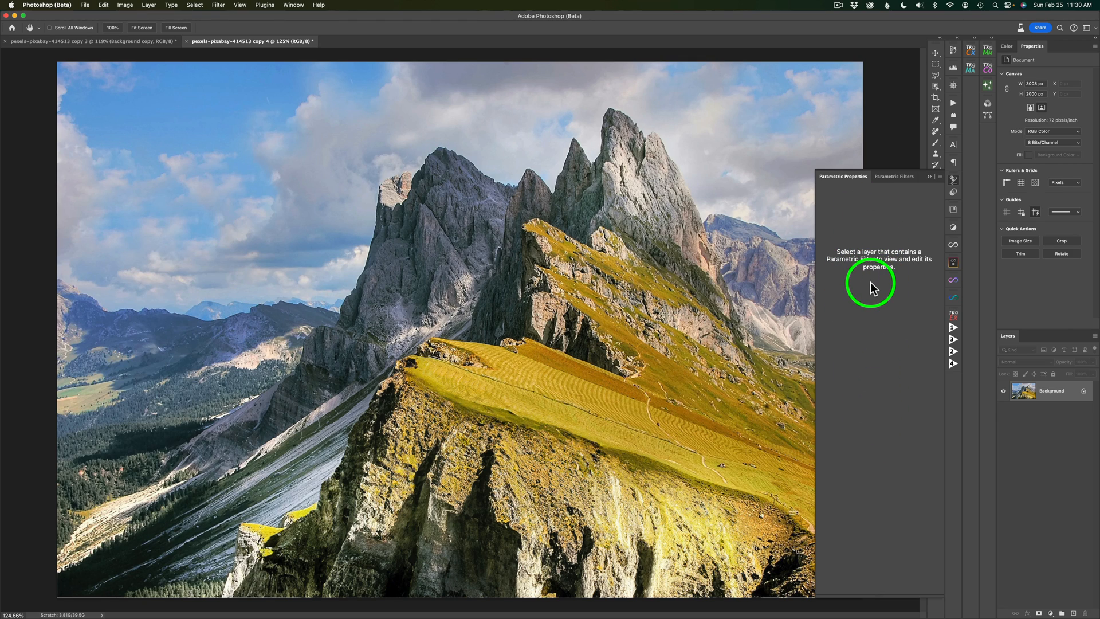
left_click(955, 196)
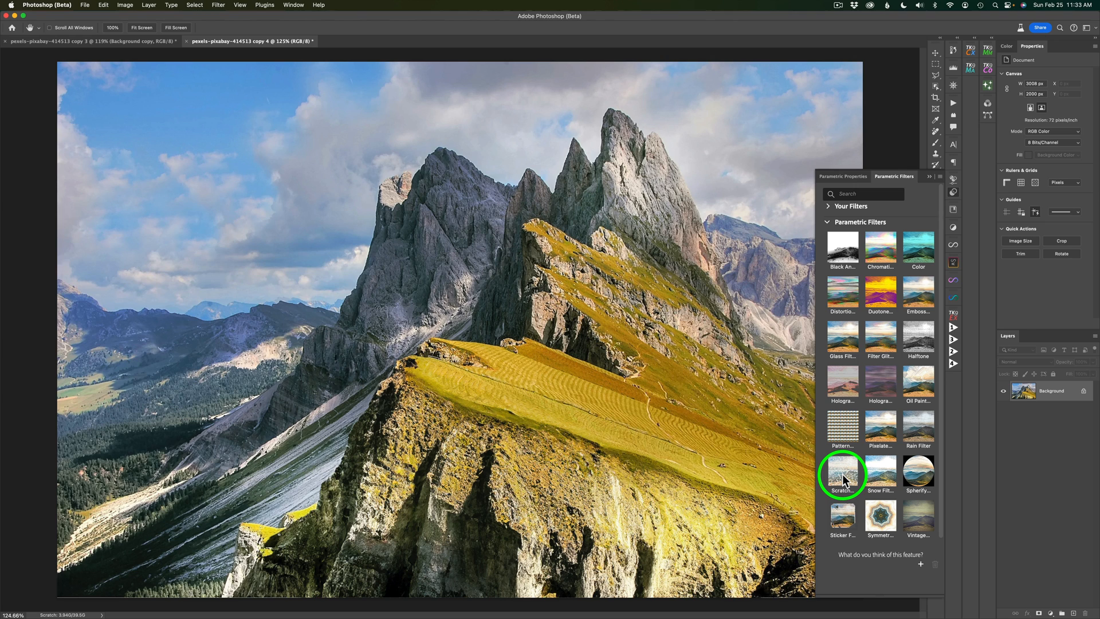
left_click(843, 473)
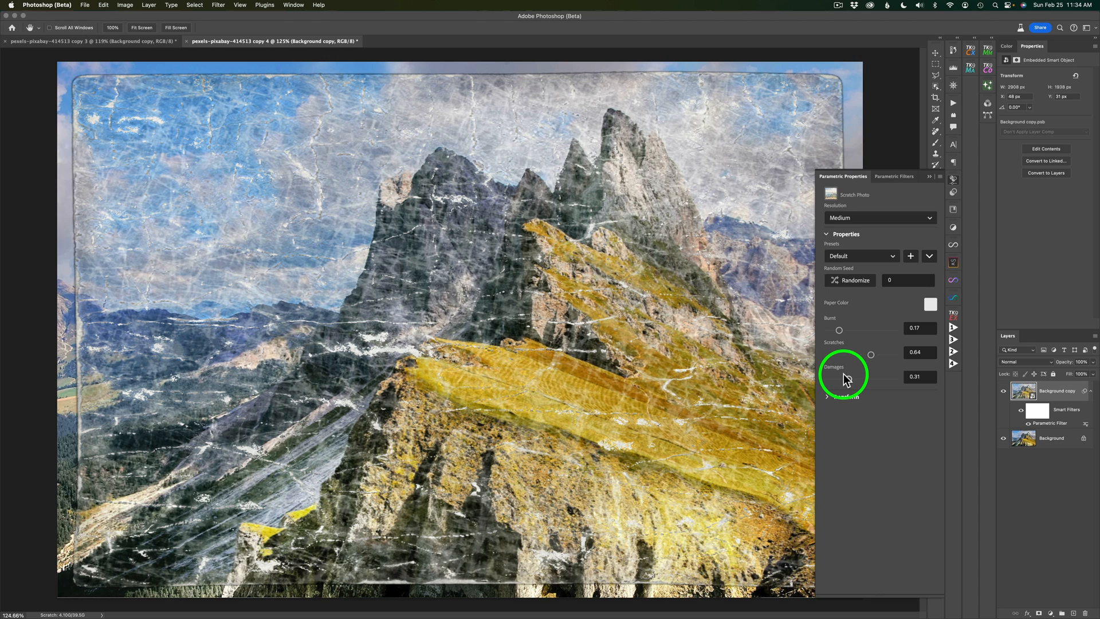
Step: Adjust the Scratch Photo filter to Scratches 0.3 and Damages 0.17, keeping the resolution at Medium
left_click_drag(871, 356, 844, 356)
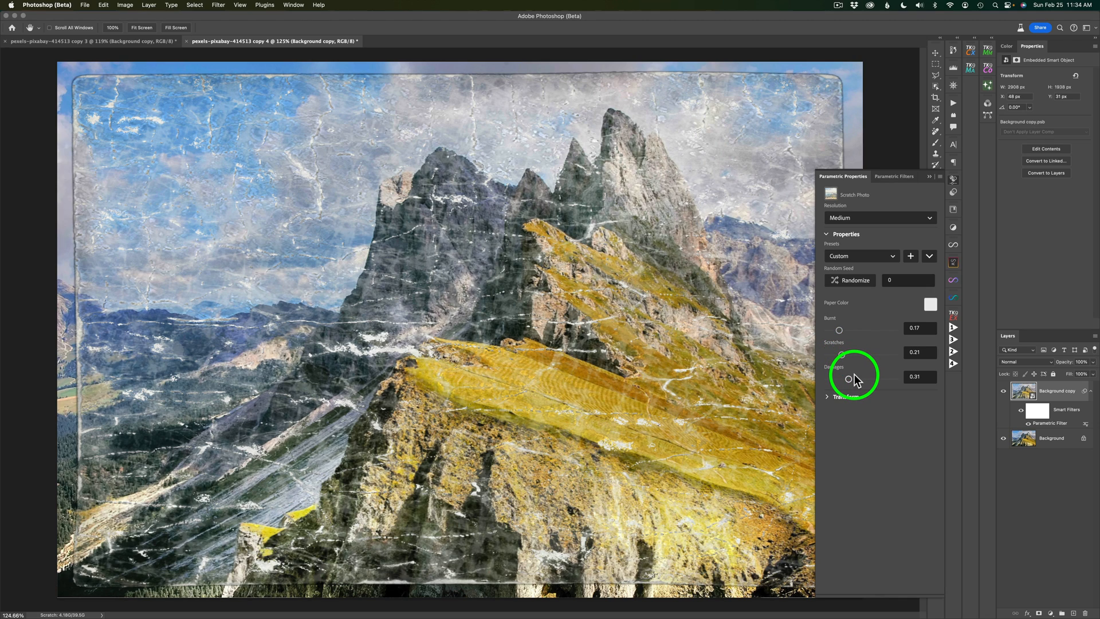
left_click(851, 216)
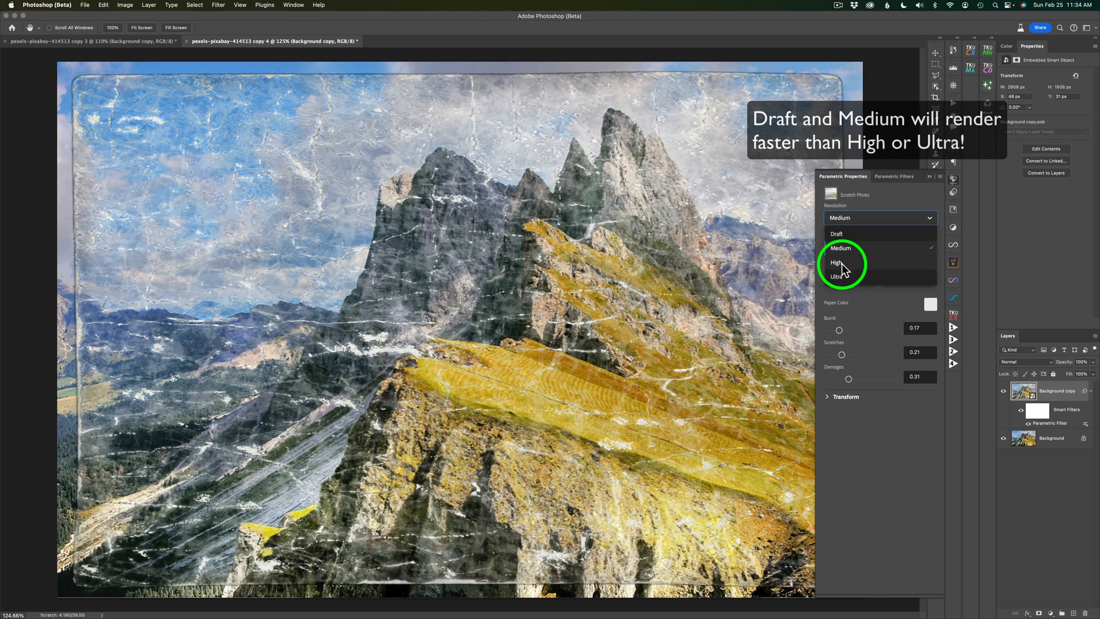
left_click(842, 248)
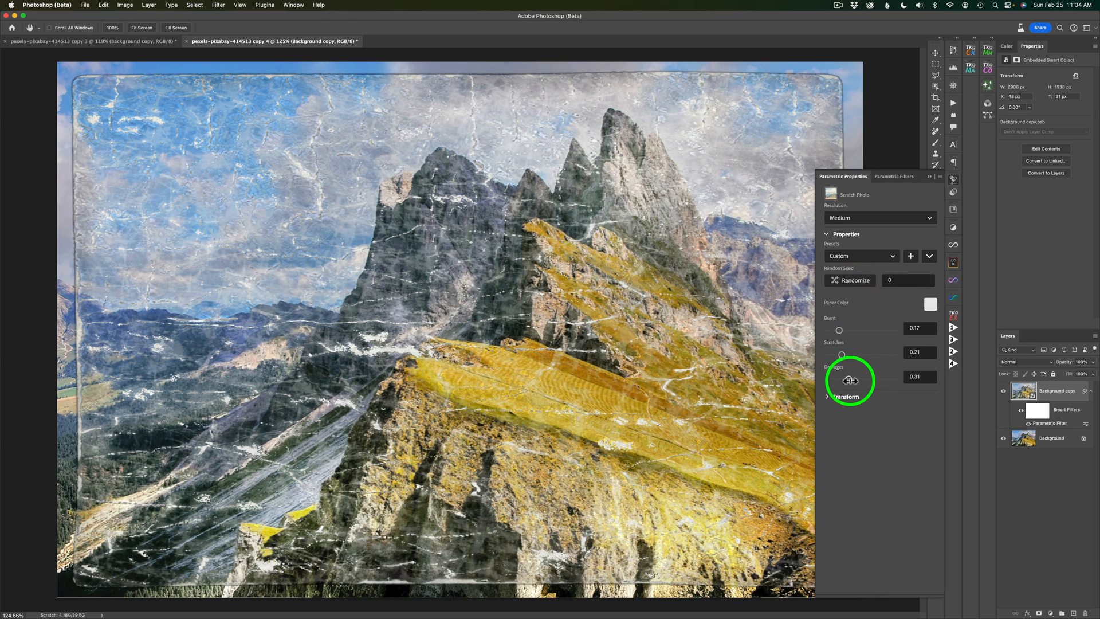
left_click_drag(850, 379, 840, 379)
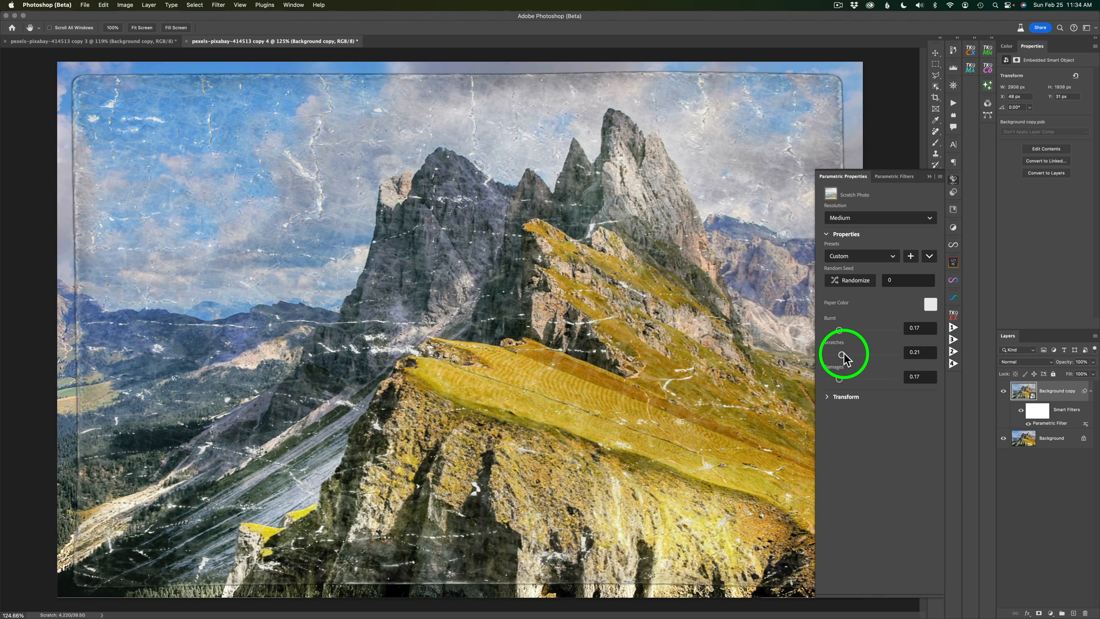
left_click_drag(841, 354, 849, 354)
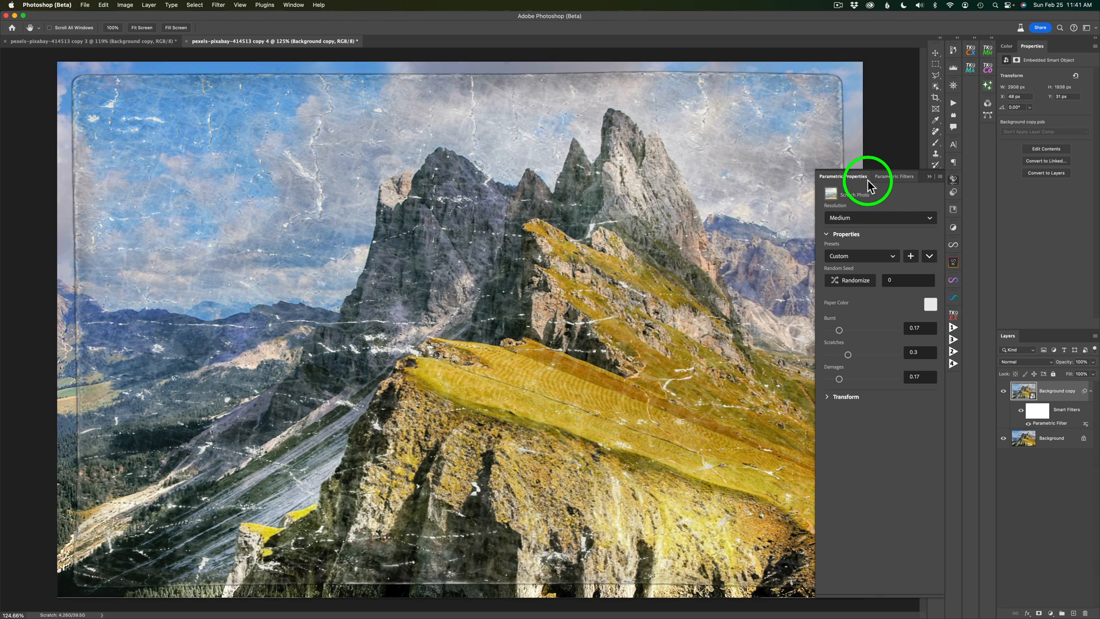
Step: Stack the Oil Paint and Vintage Photo parametric filters on the Background copy layer
left_click(954, 194)
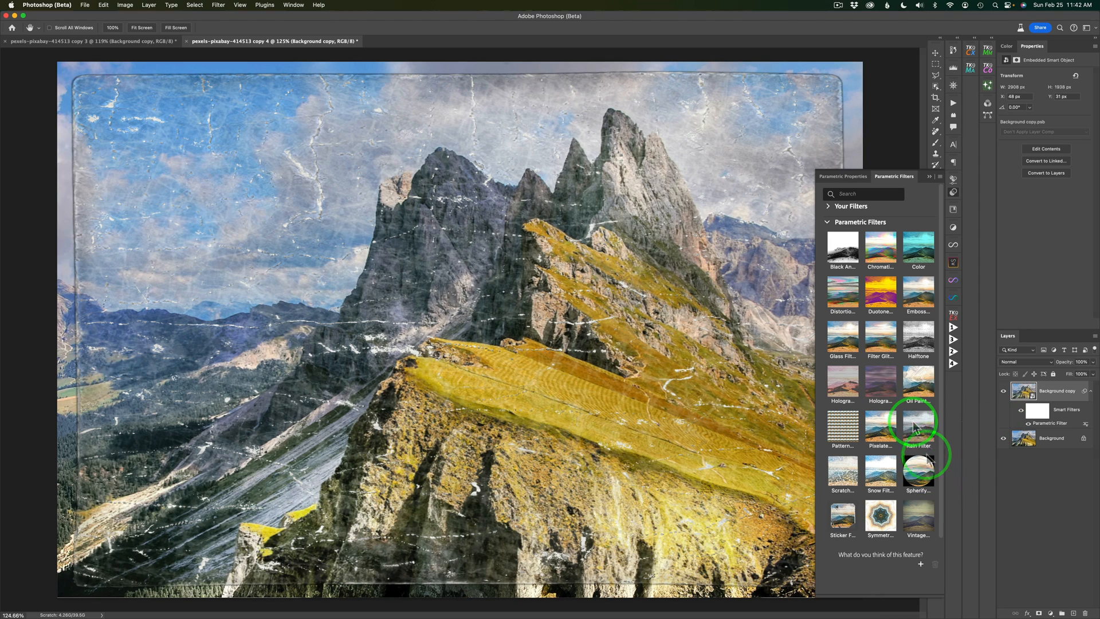
left_click(920, 384)
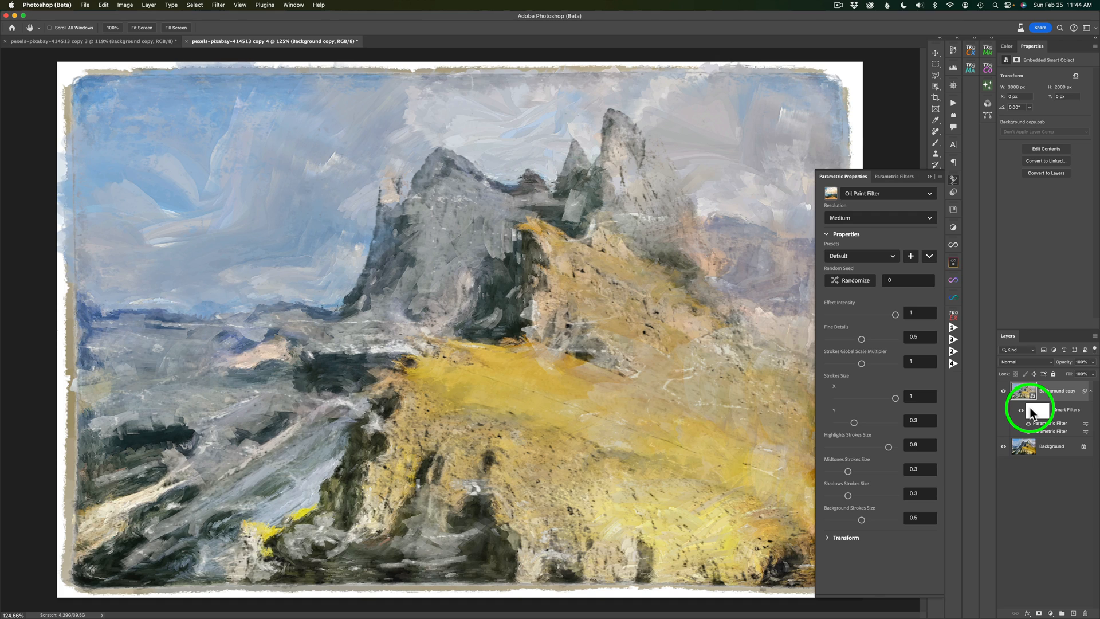
left_click(954, 194)
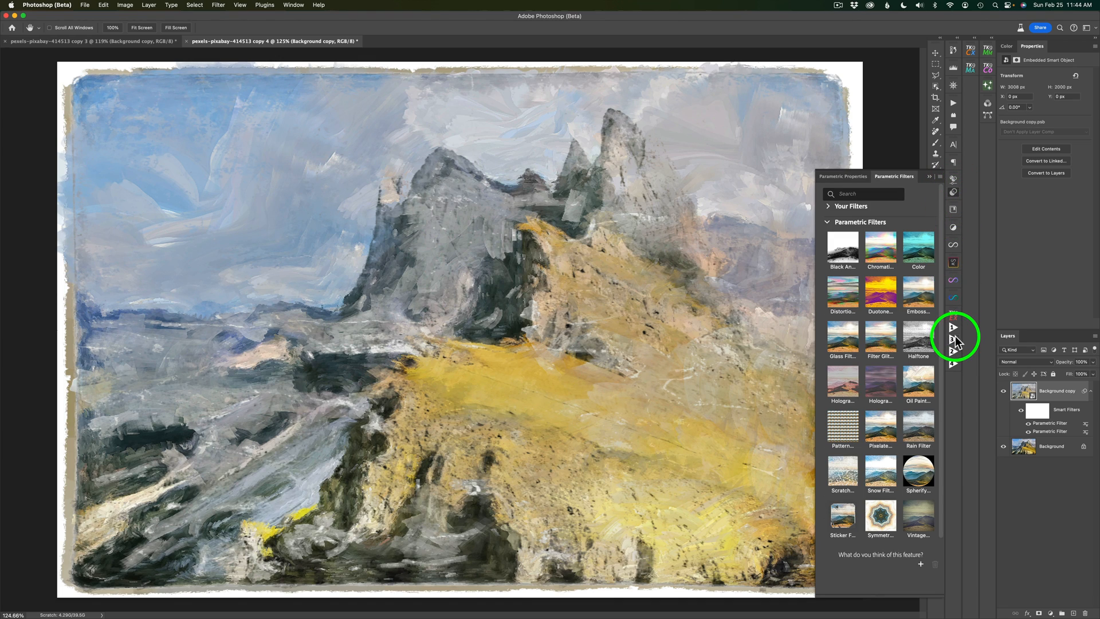
left_click(920, 518)
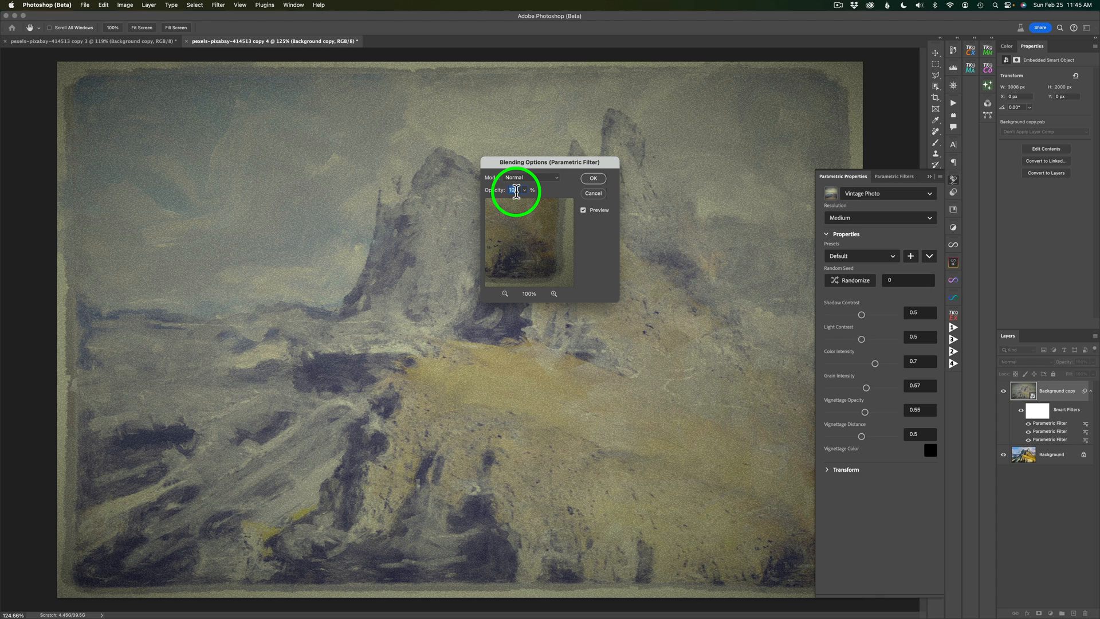
Step: Set the Vintage Photo filter's blending mode to Overlay at 100% opacity
left_click(555, 177)
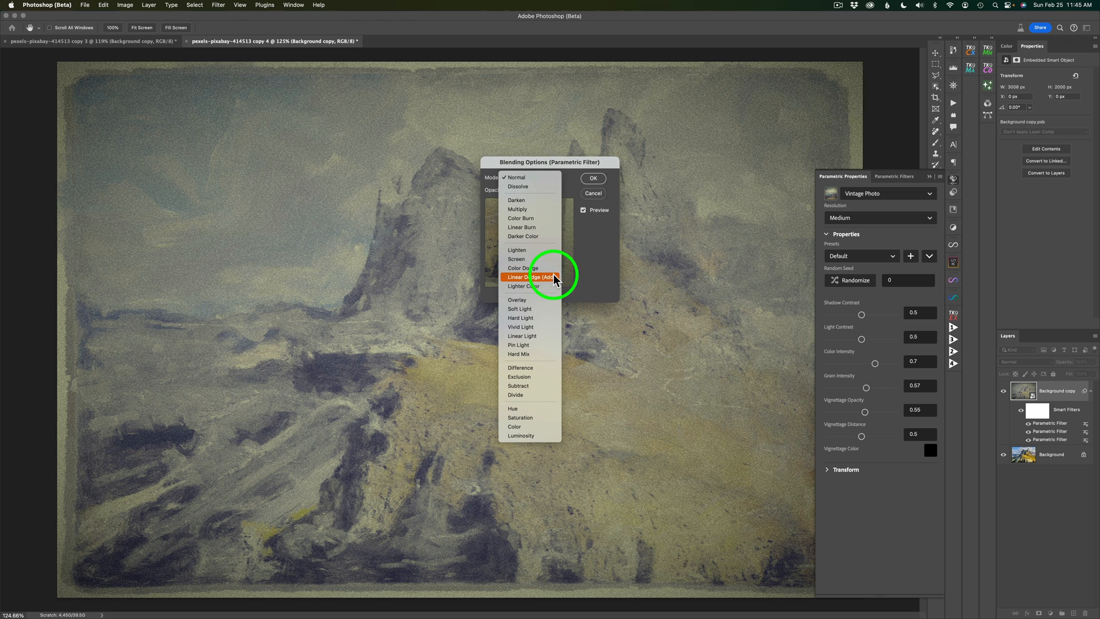
left_click(532, 301)
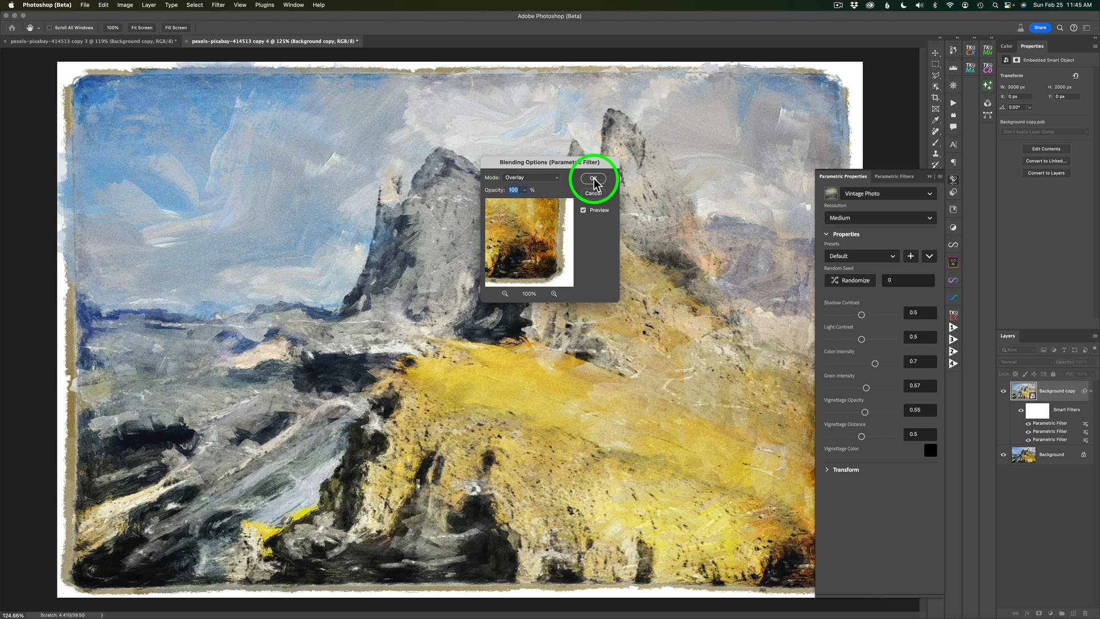
left_click(593, 179)
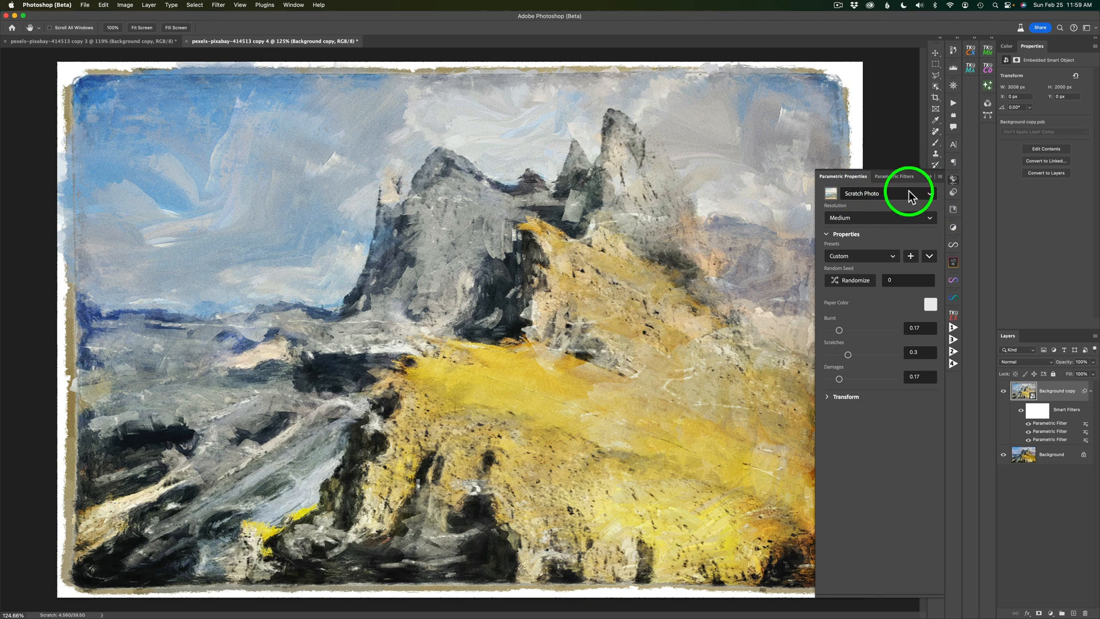
Step: Examine the parametric properties of the Oil Paint, Vintage Photo and Scratch Photo filters in turn
left_click(928, 195)
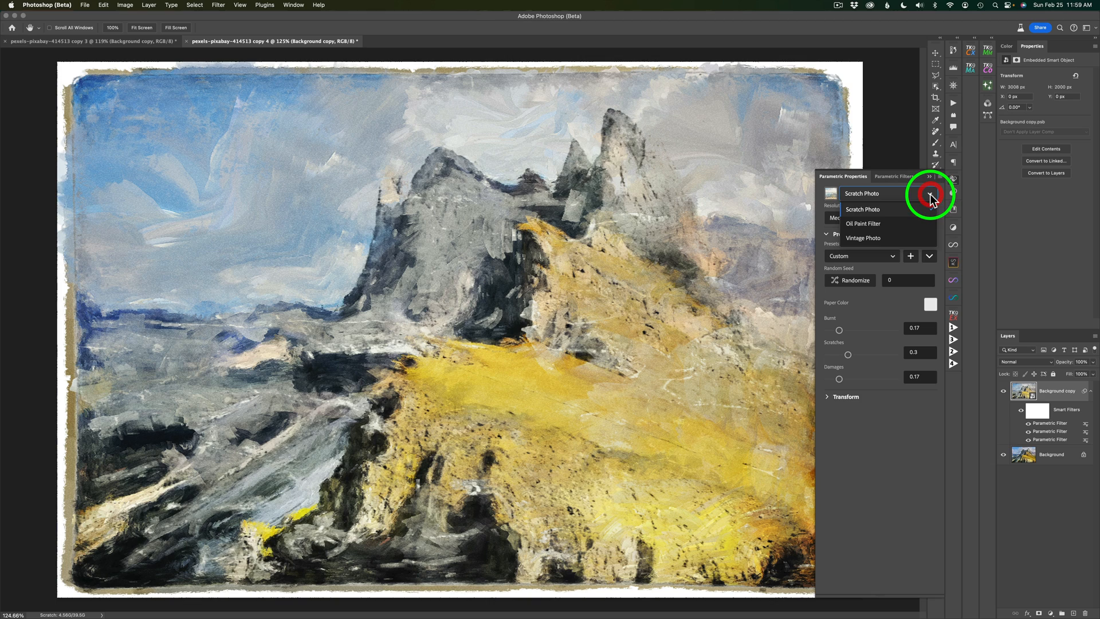
left_click(876, 228)
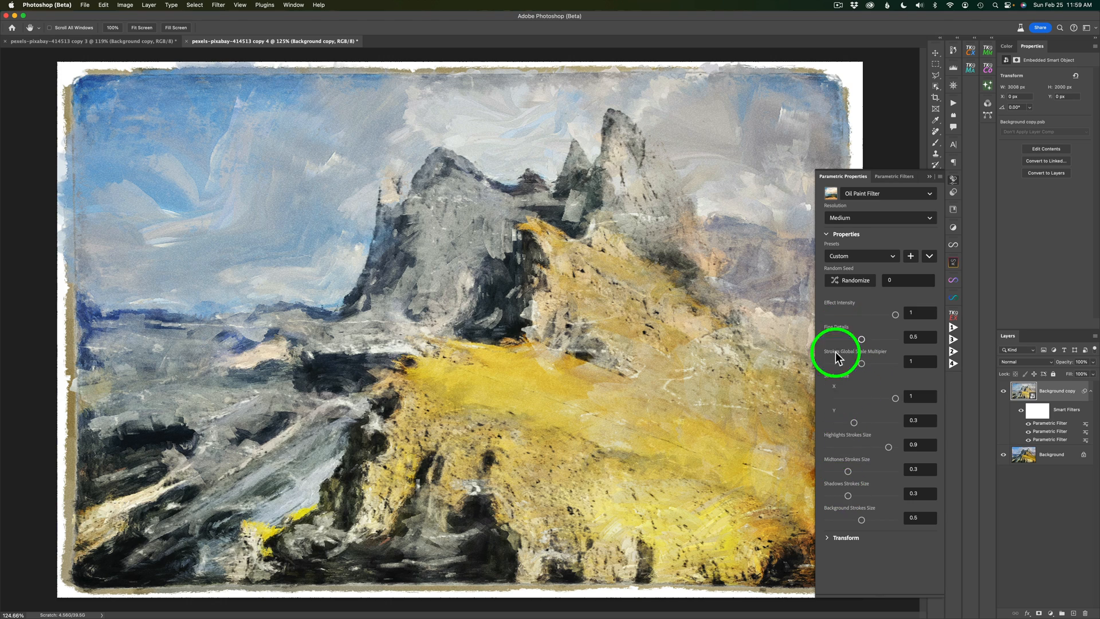
left_click(877, 195)
left_click(864, 239)
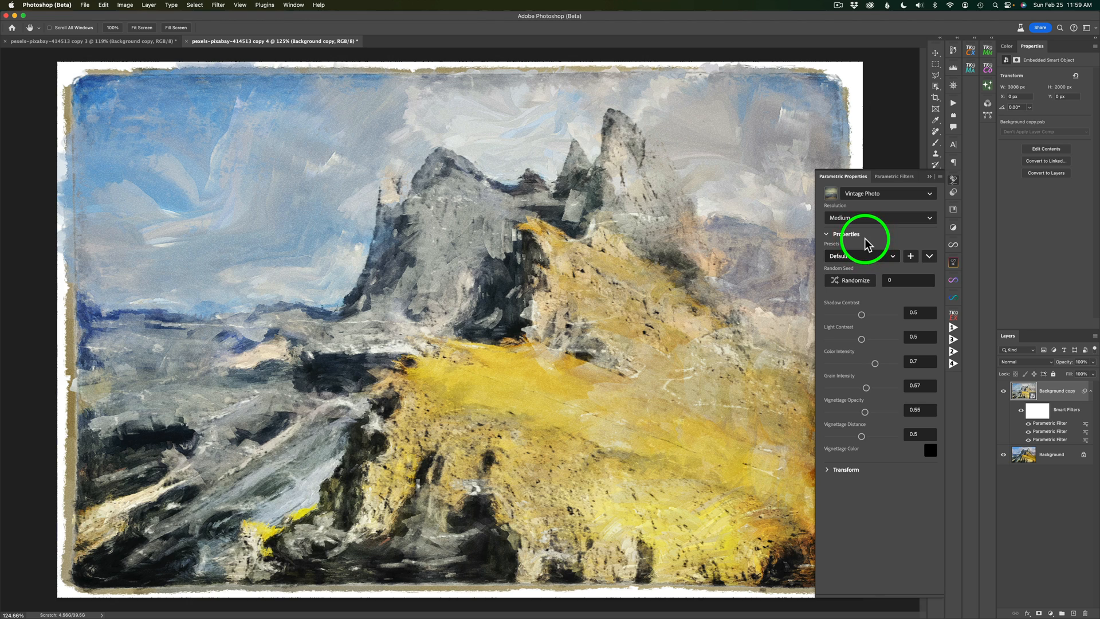
left_click(867, 195)
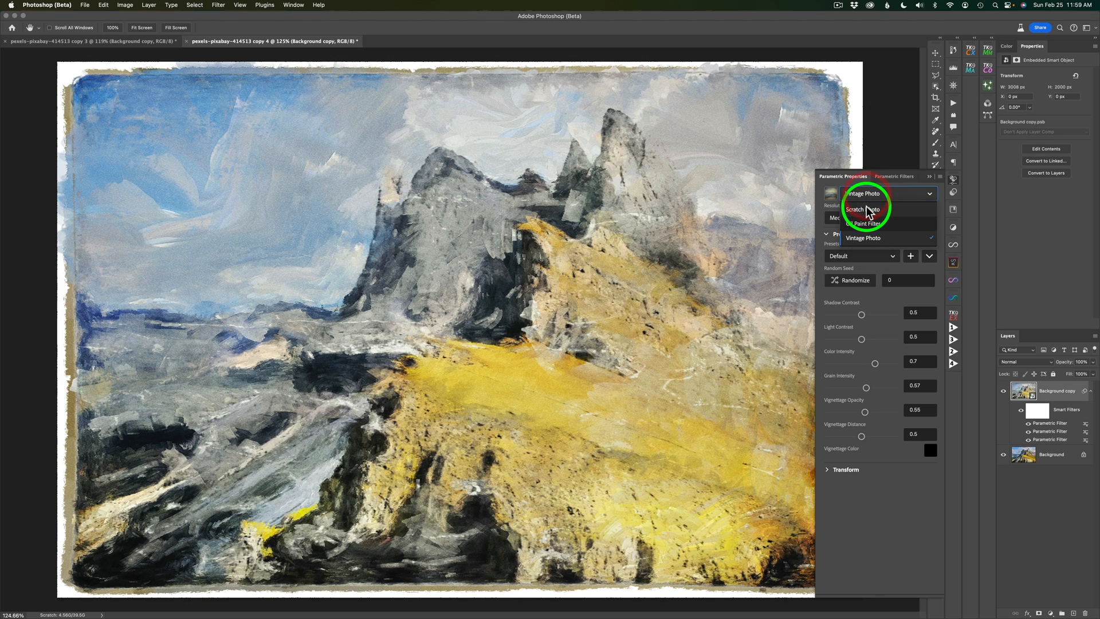
left_click(867, 207)
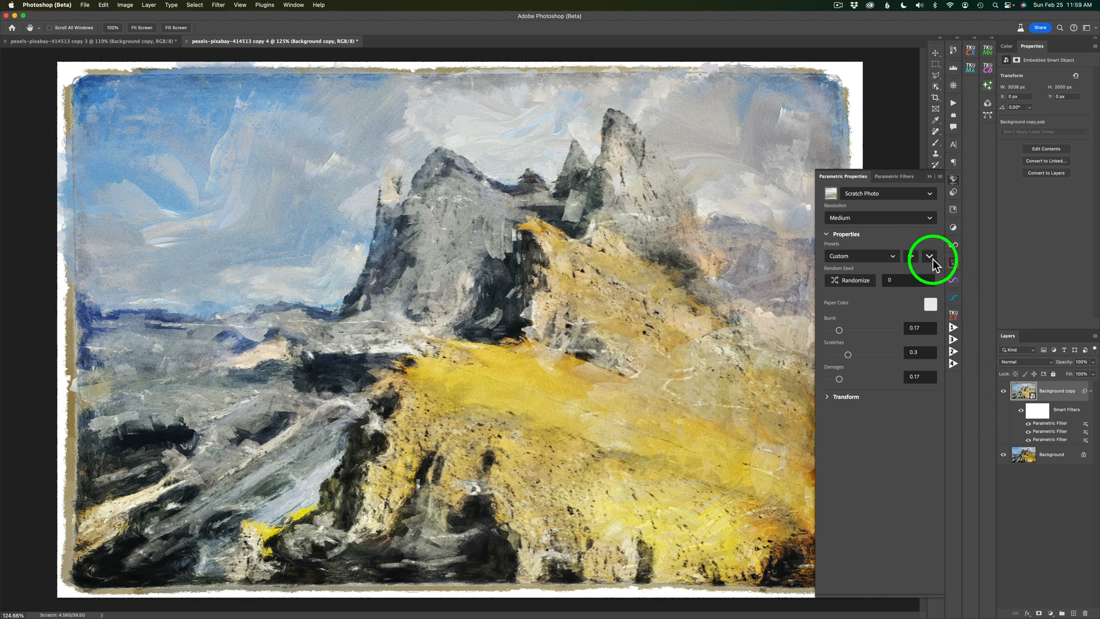
left_click(869, 195)
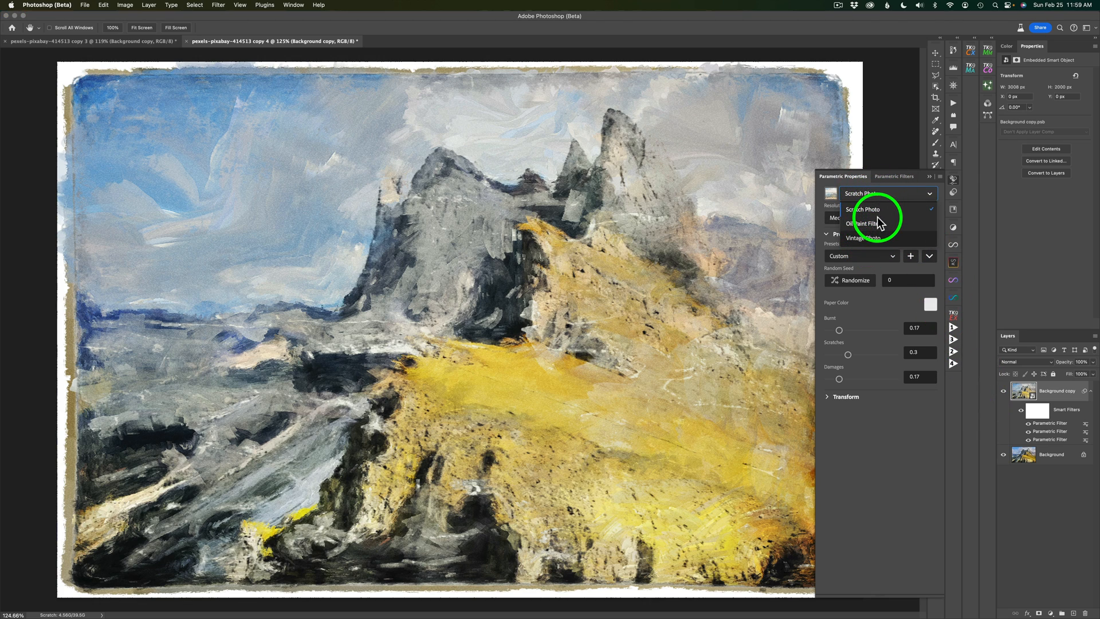
left_click(868, 183)
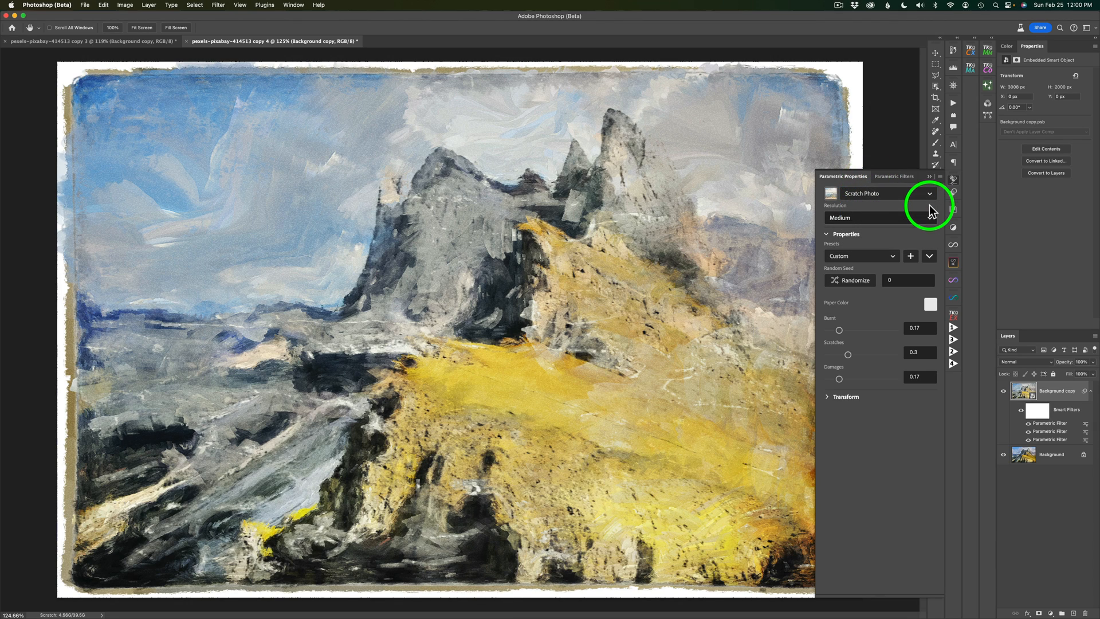
Step: Open the Scratch Photo and Oil Paint smart filters' properties from the layer stack, and display the list of stacked filters
double_click(1050, 440)
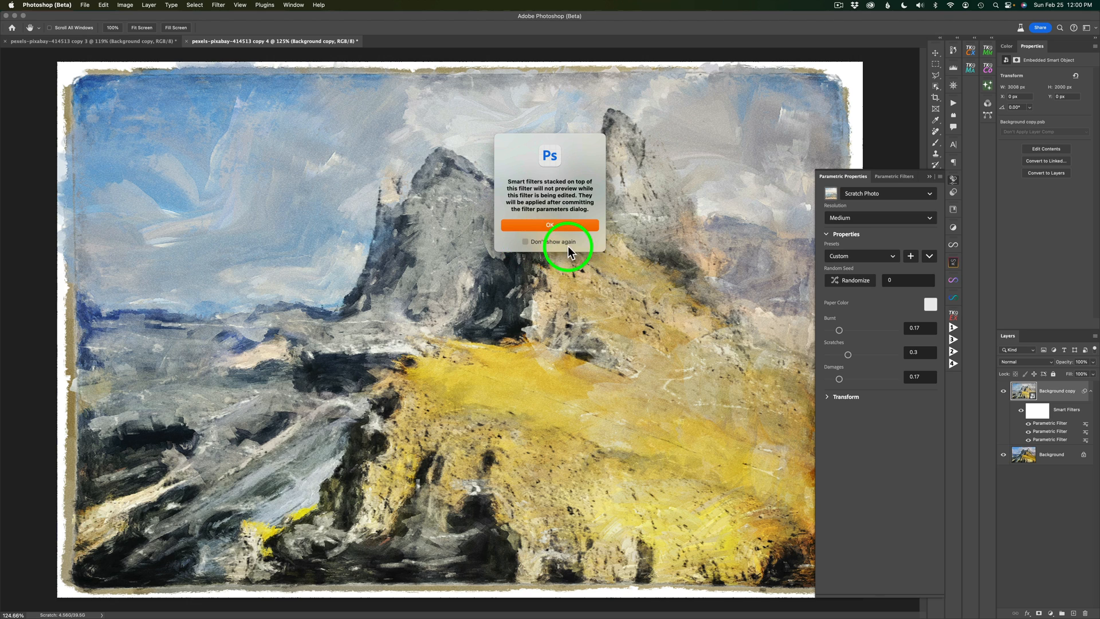
left_click(554, 225)
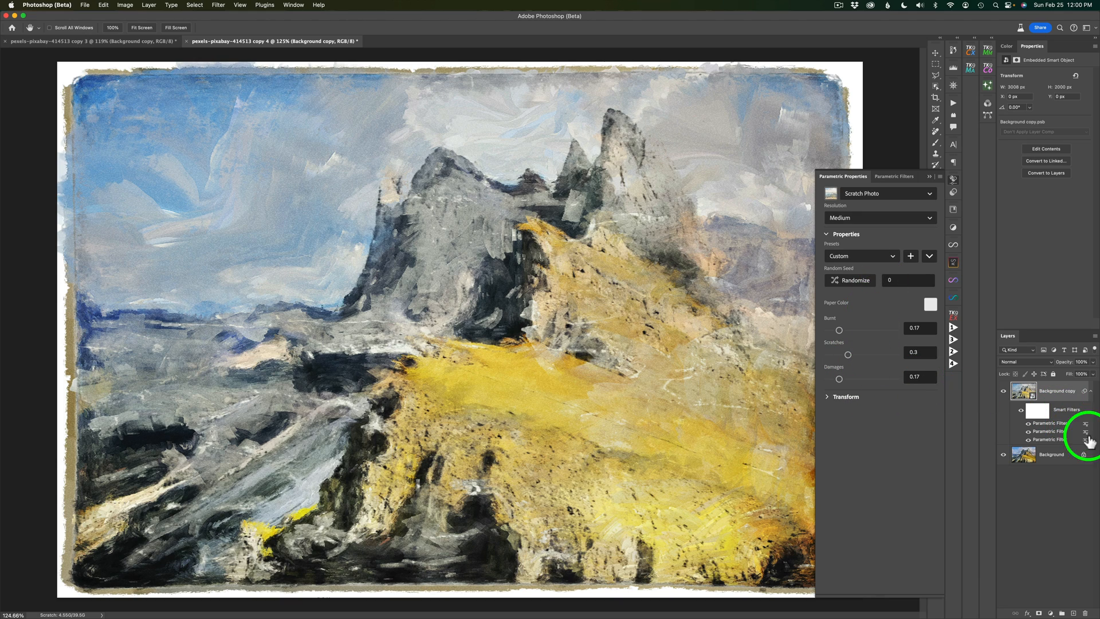
double_click(1049, 433)
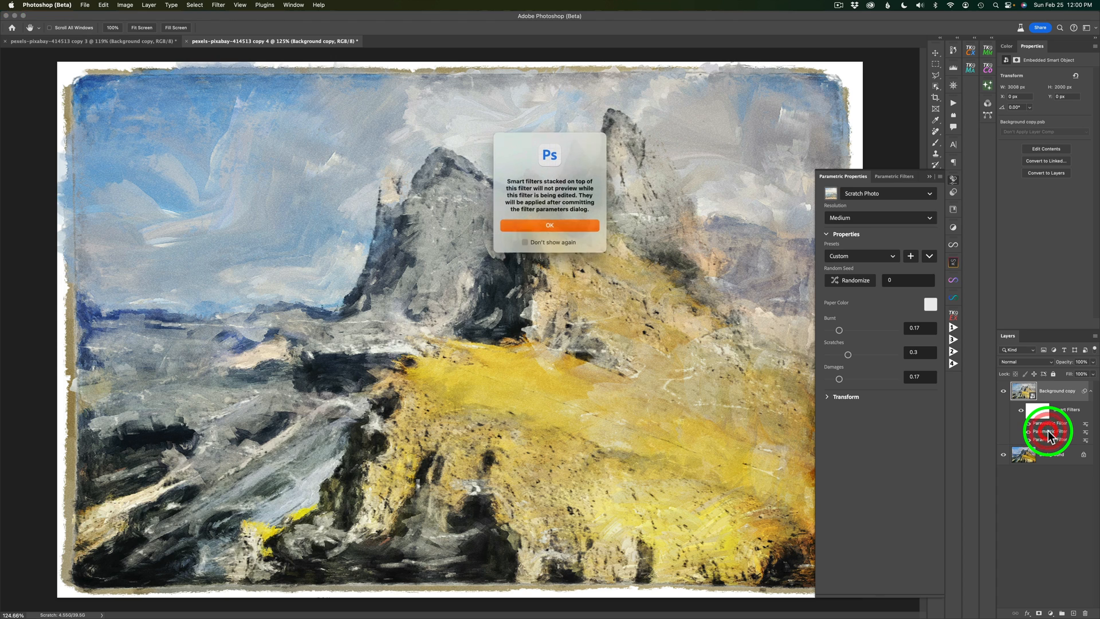
left_click(551, 225)
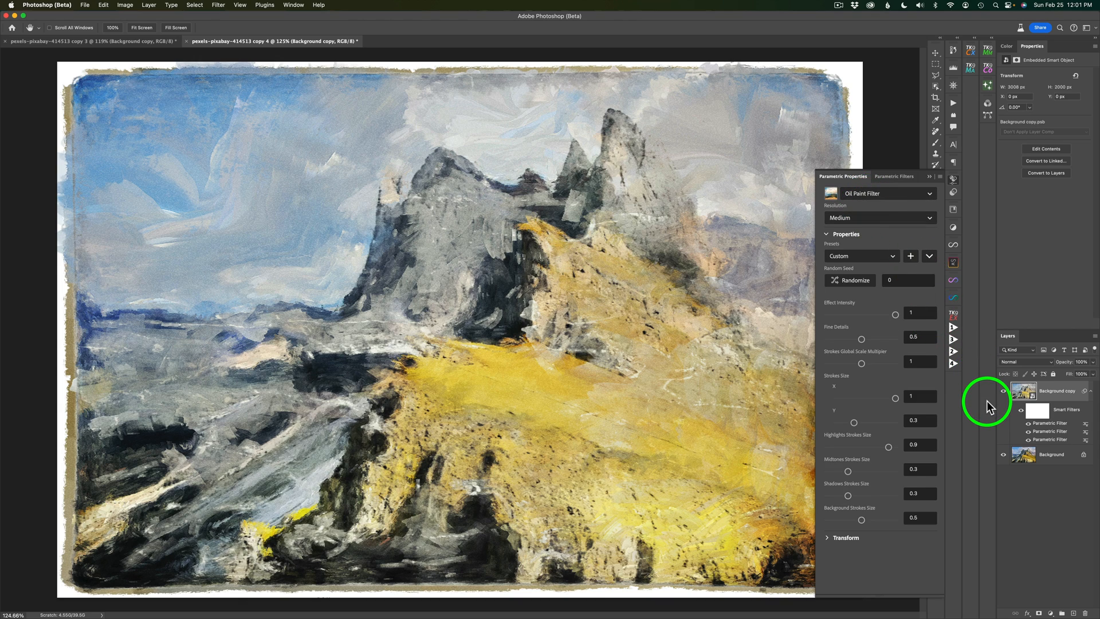
left_click(883, 195)
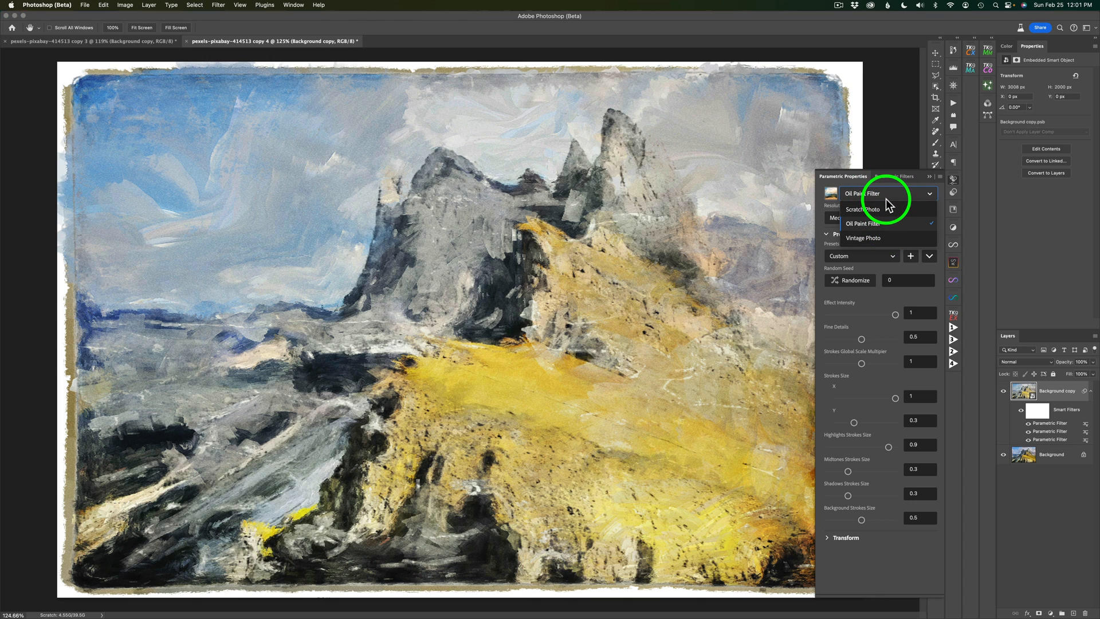
Step: Open the Scratch Photo filter's parametric properties and review the list of filters stacked on the layer
left_click(876, 209)
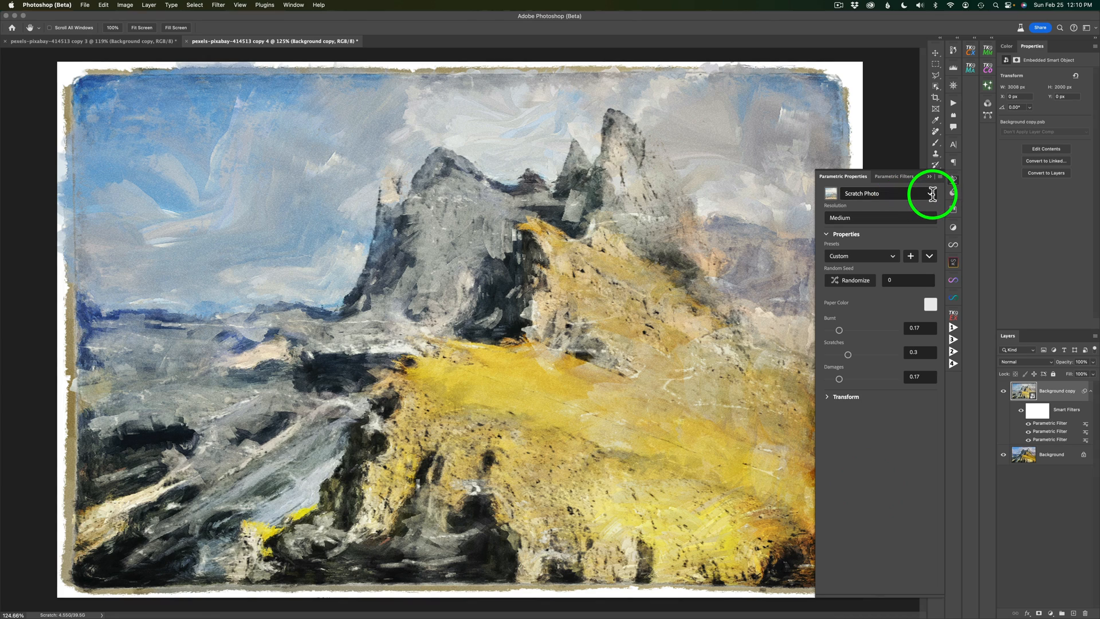
left_click(931, 194)
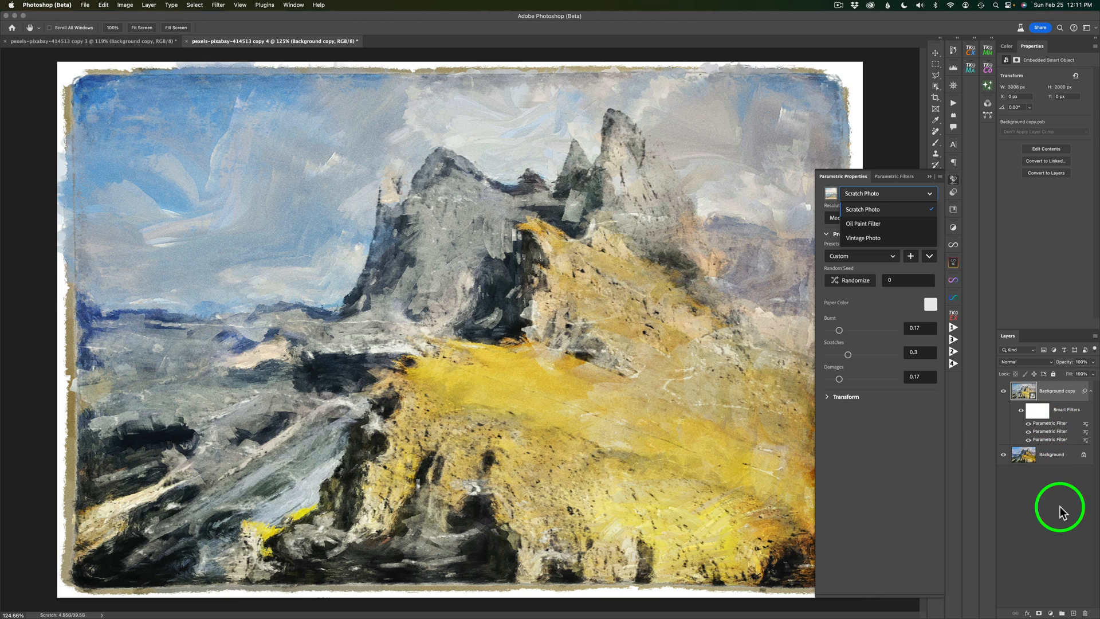
left_click(878, 467)
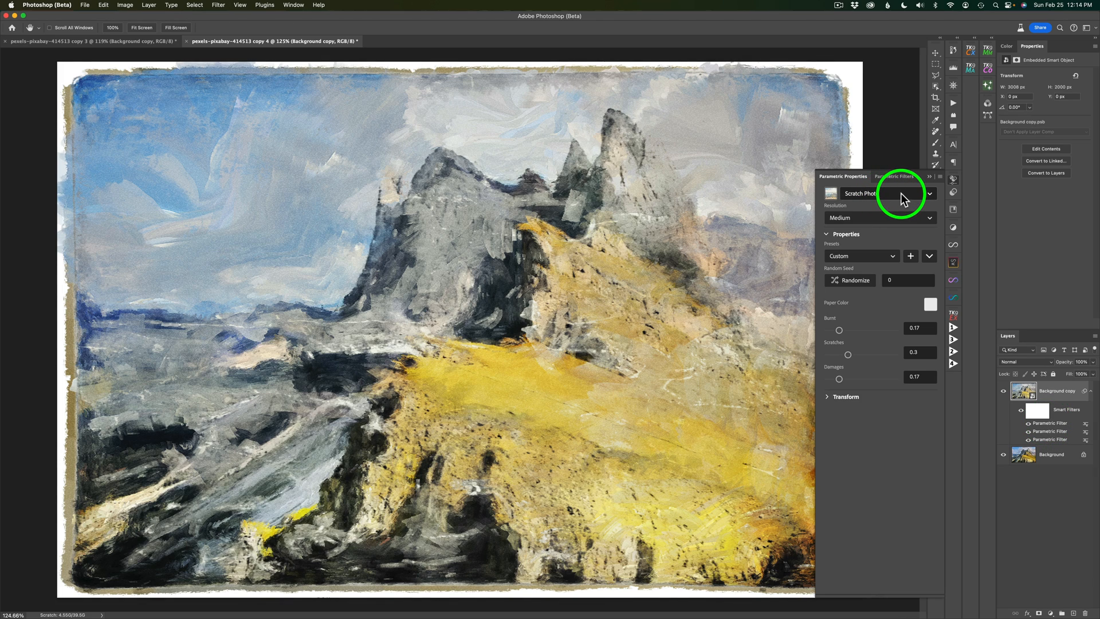
Step: Set the Oil Paint filter's Effect Intensity to 0.77 and Strokes Global Scale Multiplier to 0.62
left_click(901, 195)
left_click(883, 224)
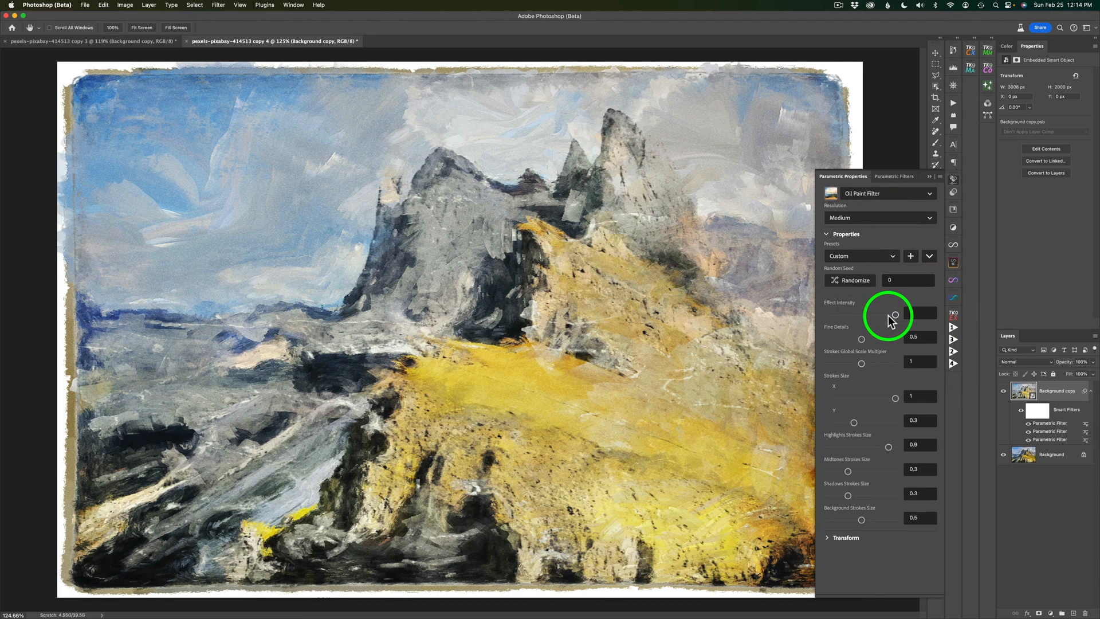
left_click_drag(896, 317, 881, 316)
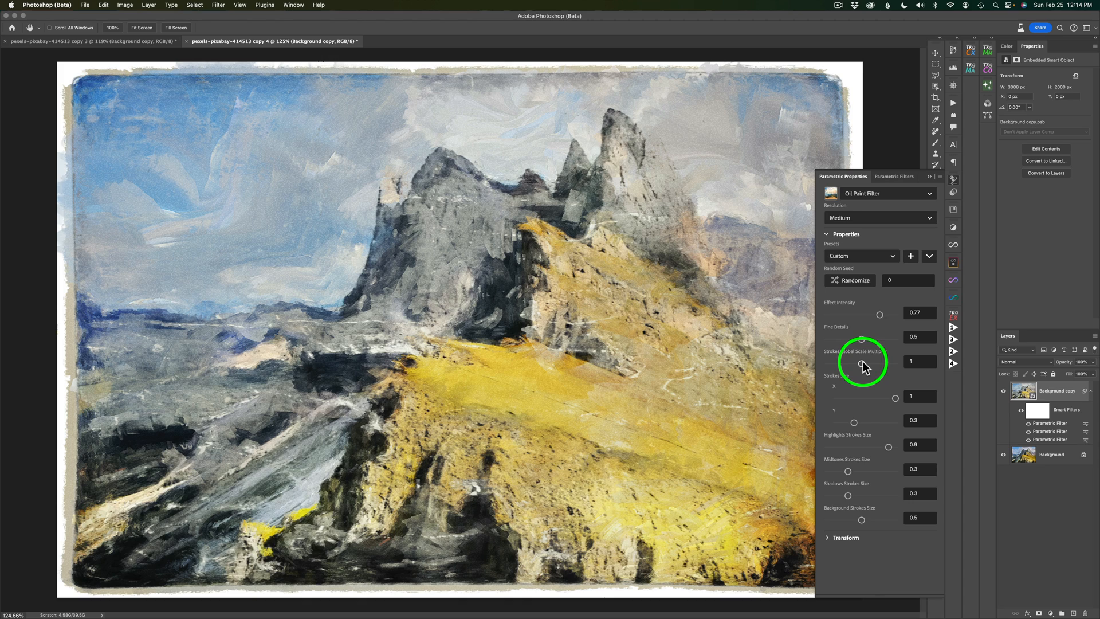
left_click_drag(863, 363, 856, 363)
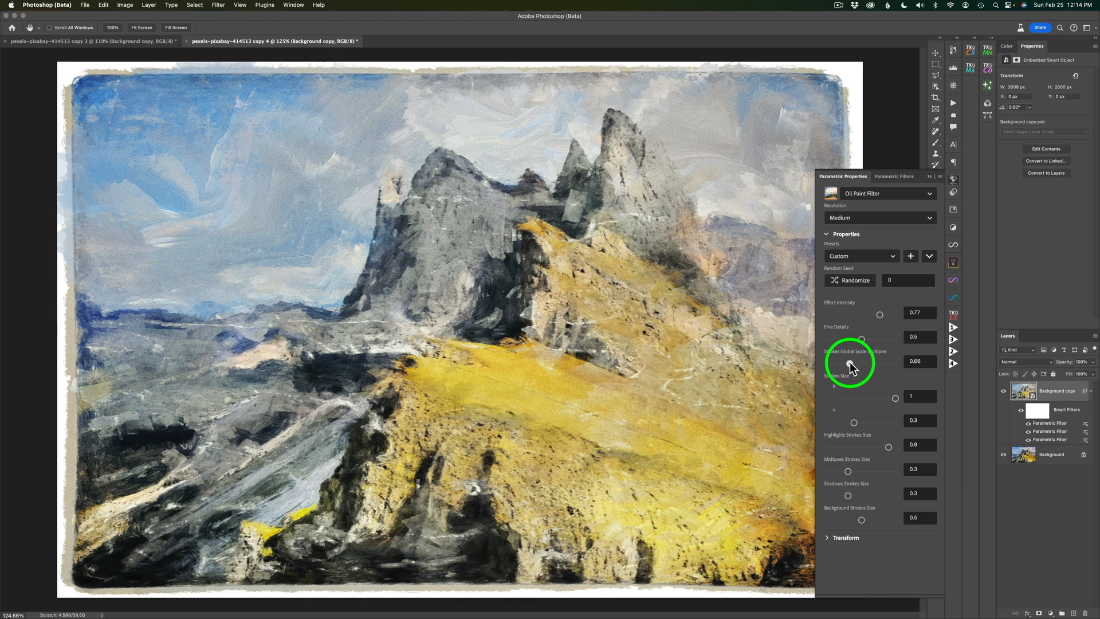
left_click(850, 362)
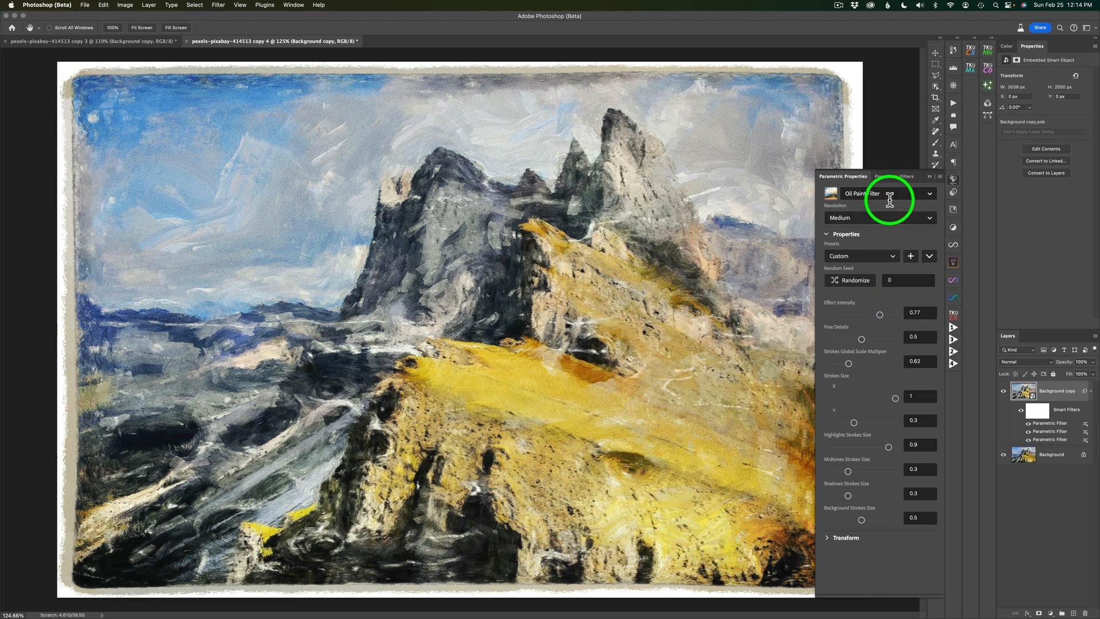
Step: Set the Burnt amount of the Scratch Photo filter to 0.4
left_click(929, 195)
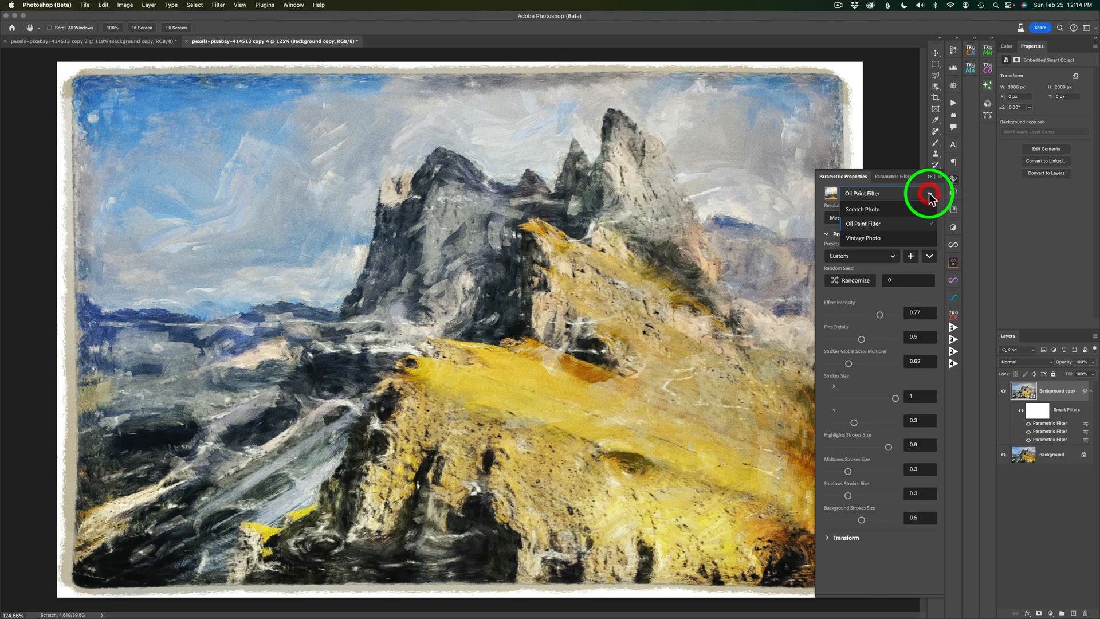
left_click(870, 209)
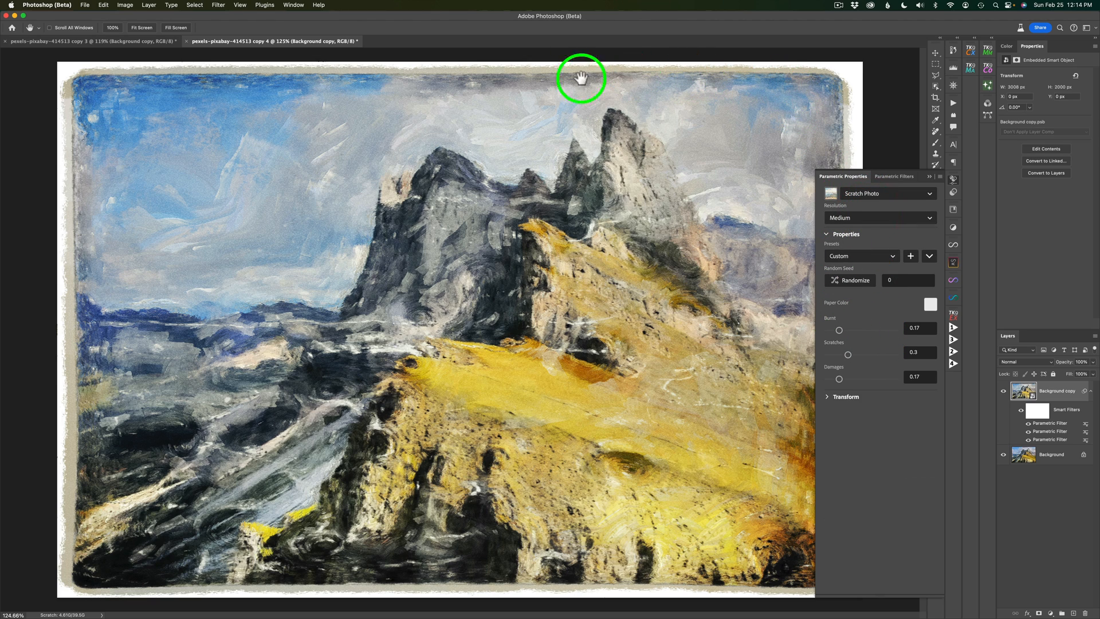
left_click(854, 330)
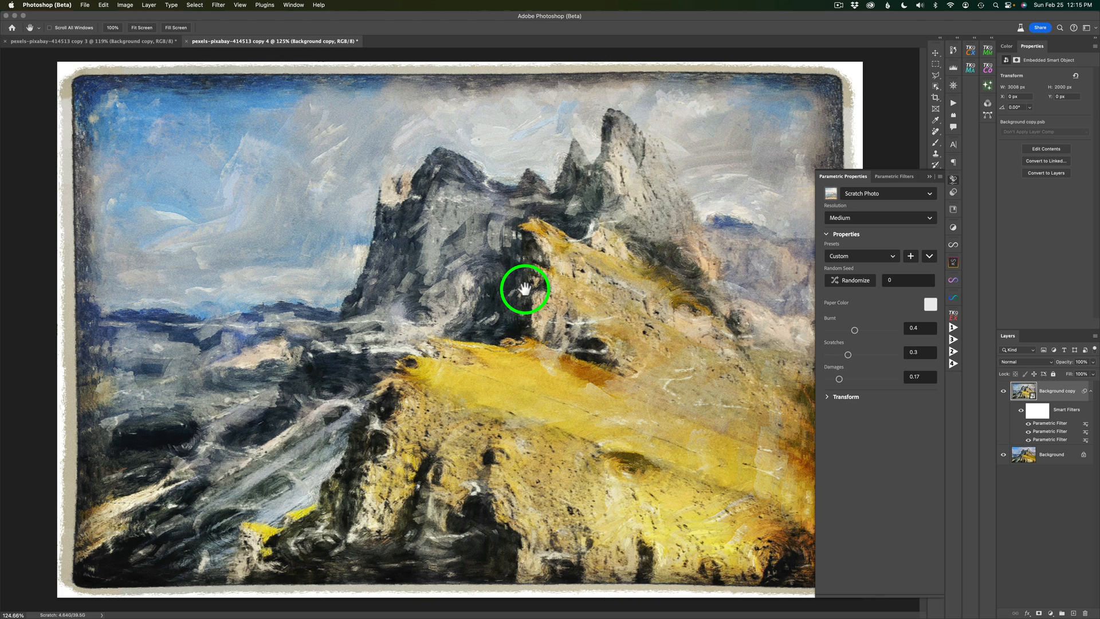
Step: Lower the Oil Paint filter's blending opacity to 79% in its blending options, keeping Normal mode
left_click(1087, 433)
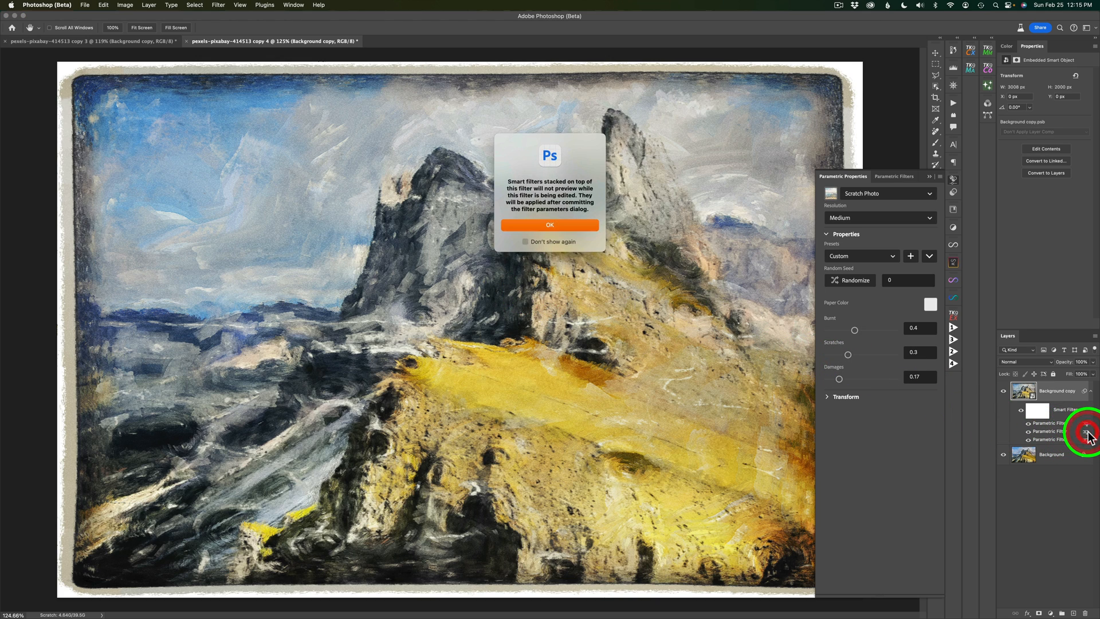
left_click(556, 224)
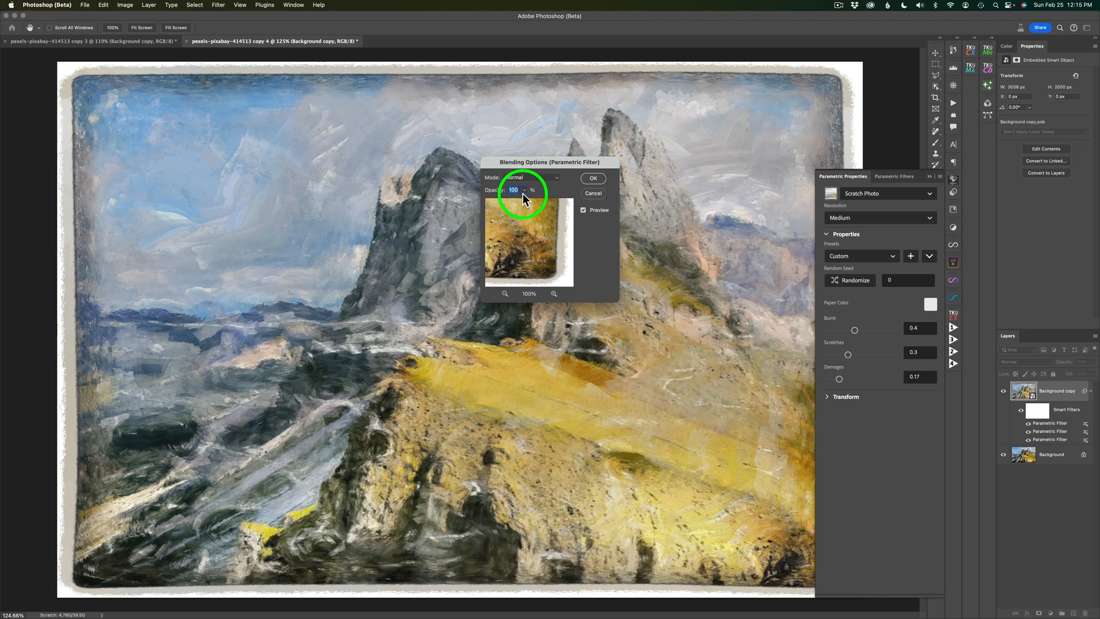
left_click(524, 190)
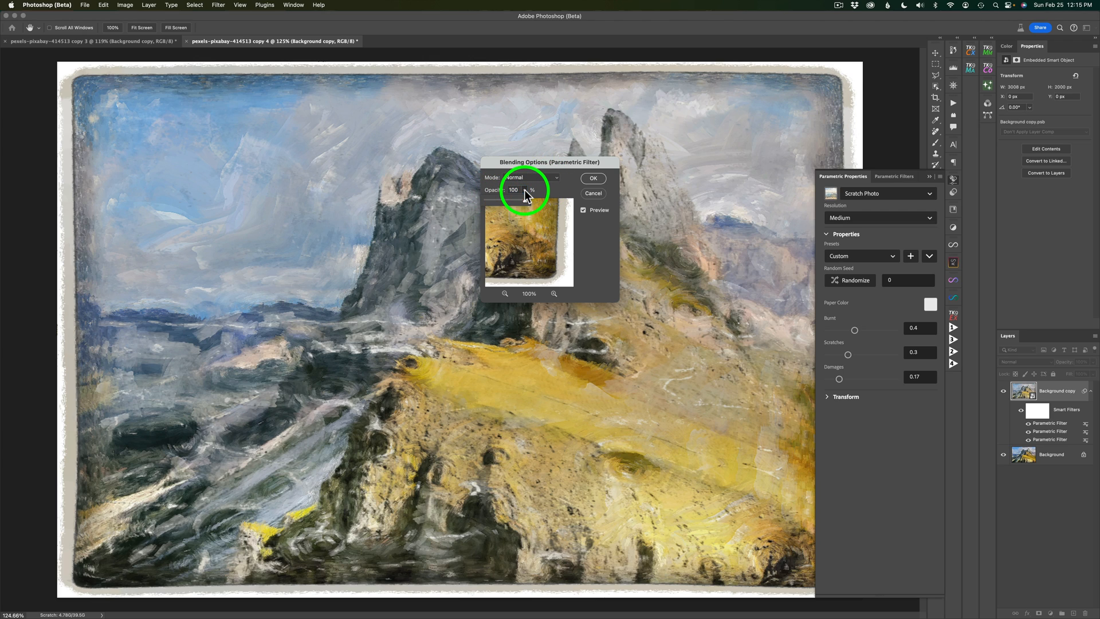
left_click_drag(519, 198, 517, 199)
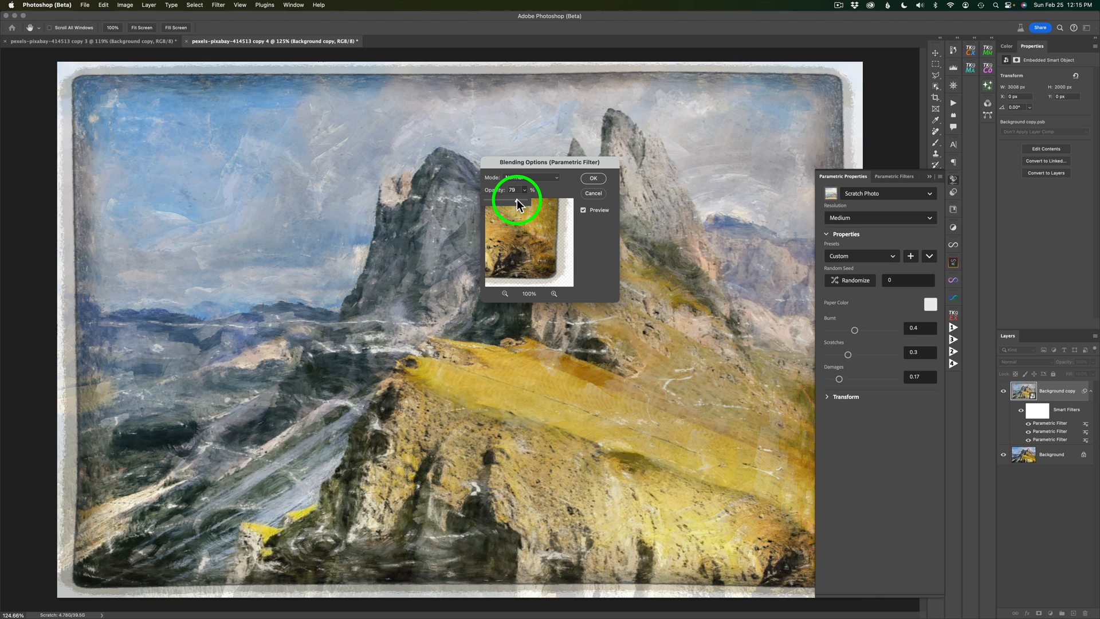
left_click_drag(517, 200, 517, 199)
left_click(593, 179)
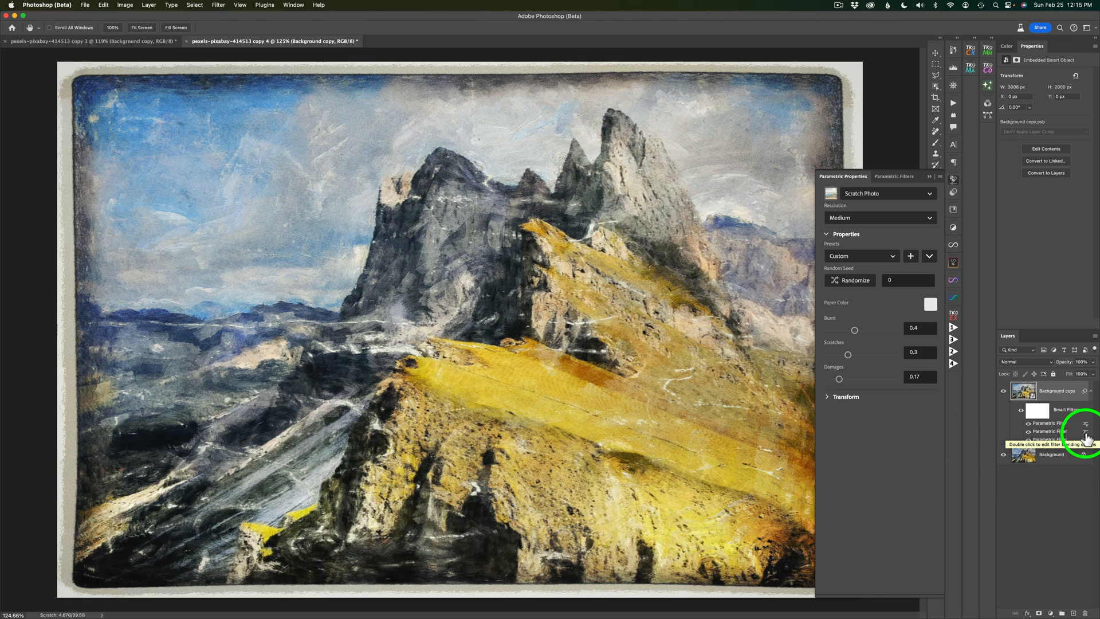
Step: Try the Scratch Photo filter above the Oil Paint filter, and return it to the bottom of the smart filter stack
left_click(953, 181)
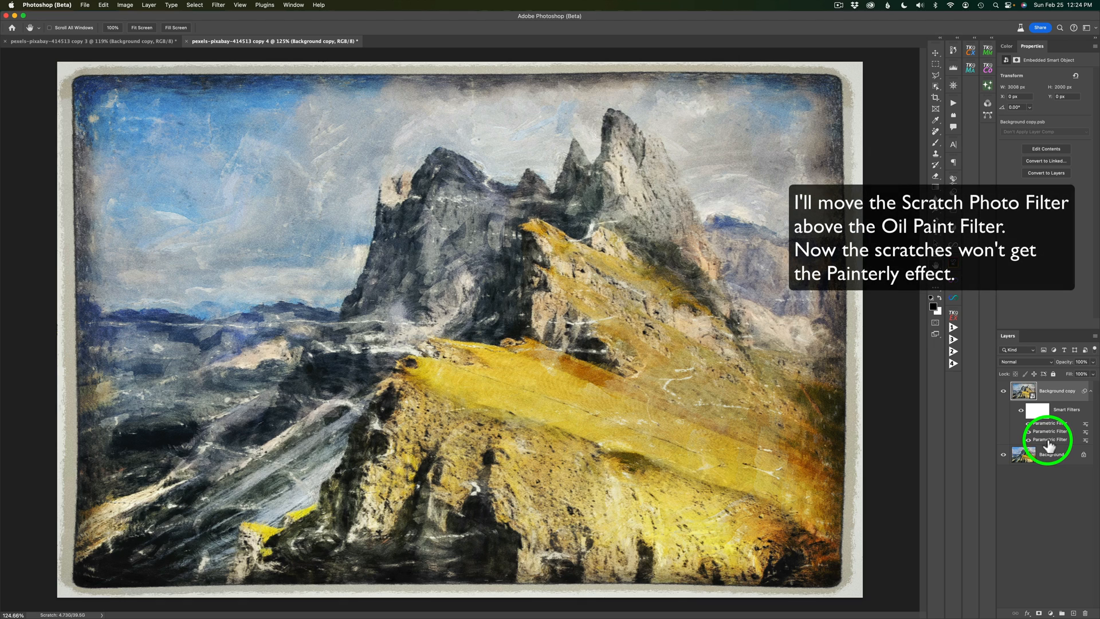
left_click_drag(1049, 444, 1044, 424)
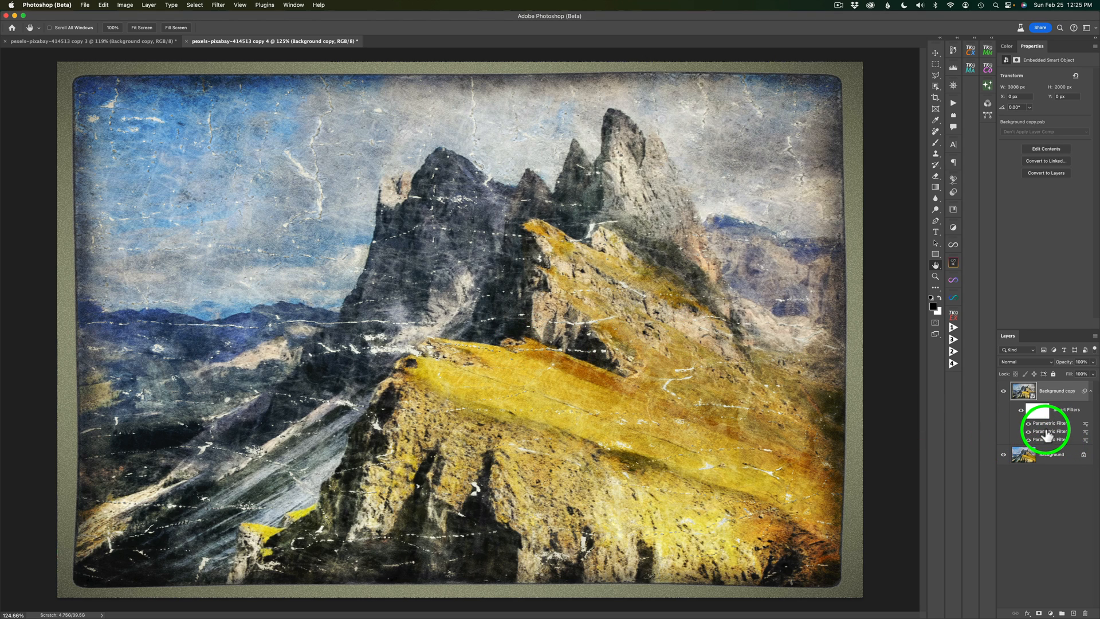
left_click_drag(1048, 437, 1048, 443)
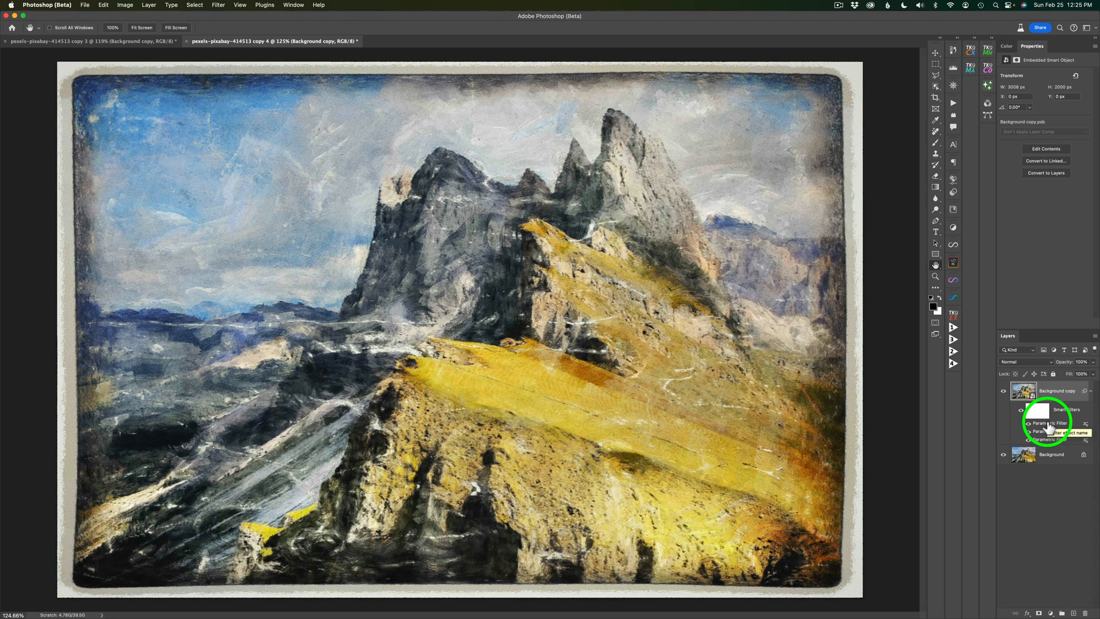
Step: Move the Vintage Photo filter to the bottom of the smart filter stack and check the new filter order in the parametric properties
left_click_drag(1048, 428, 1057, 460)
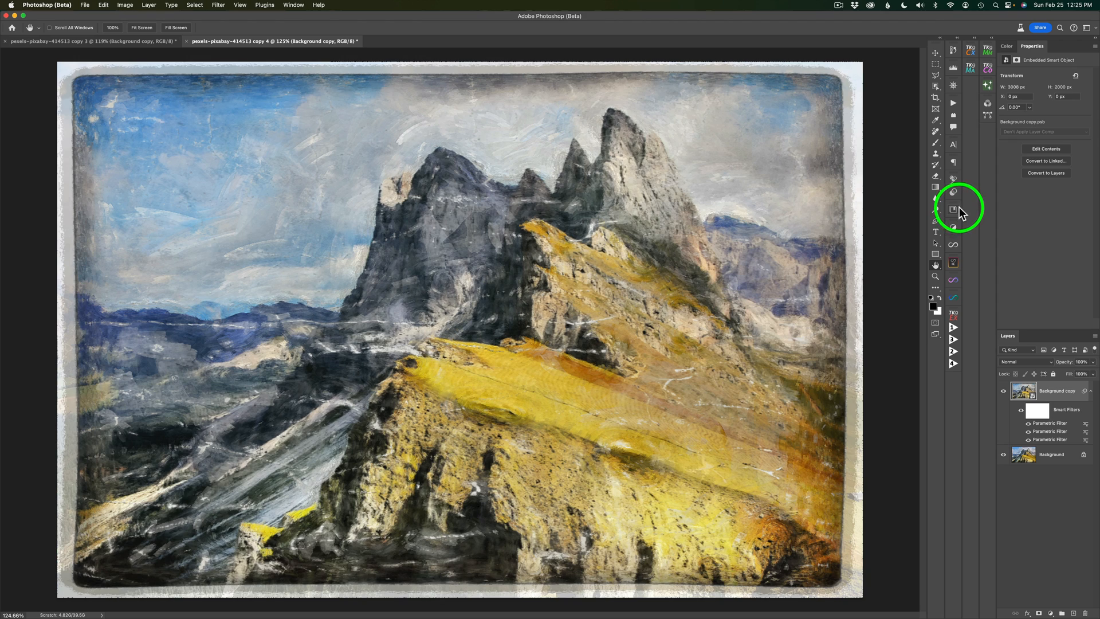
left_click(954, 178)
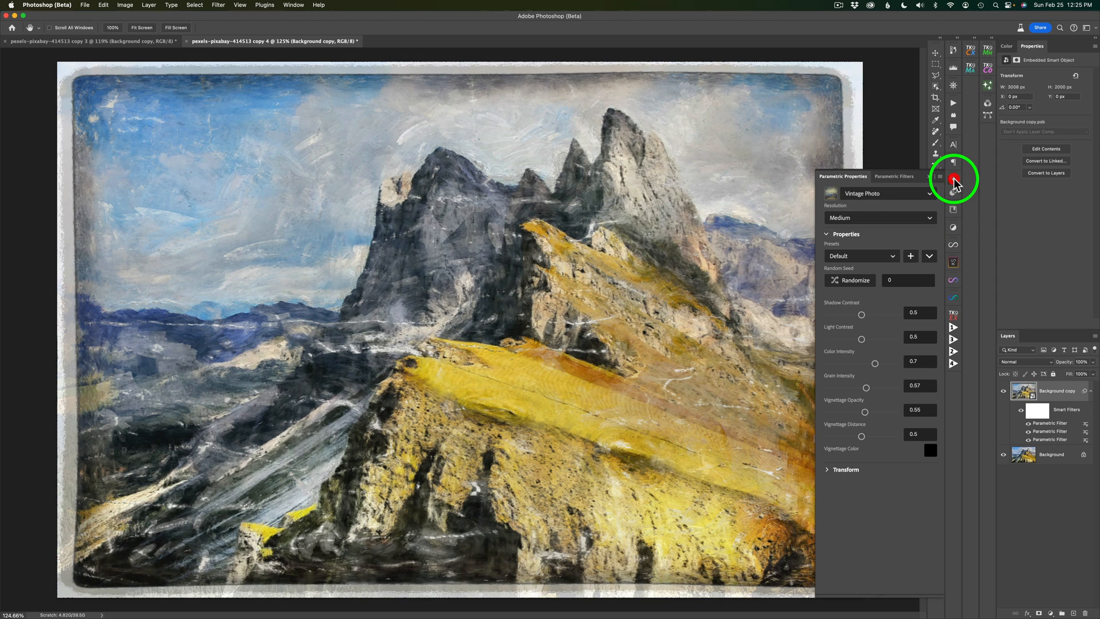
left_click(904, 193)
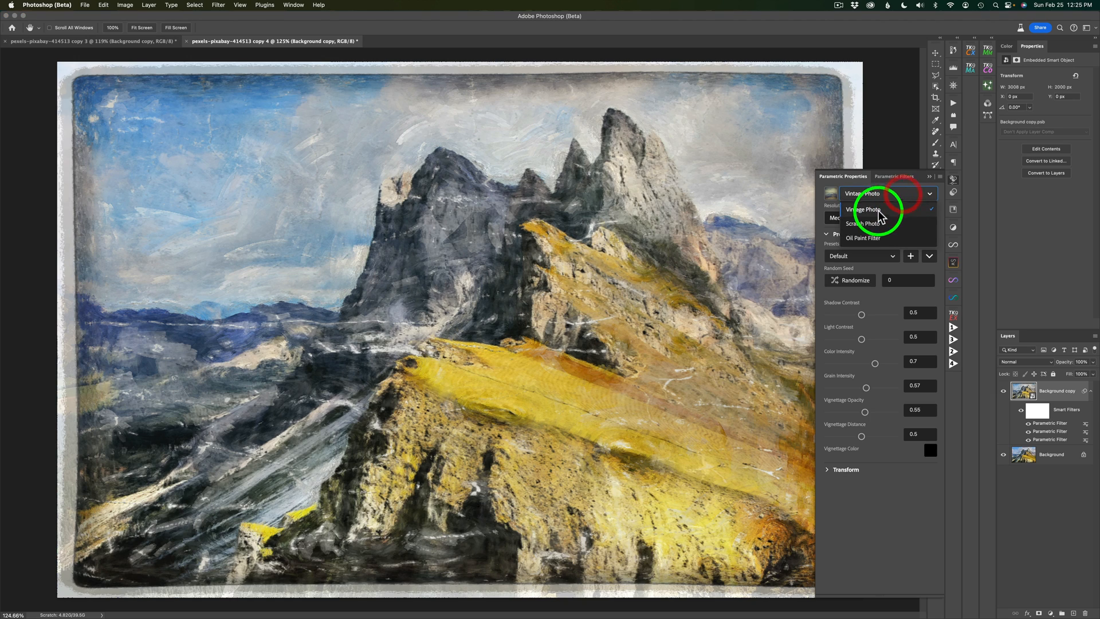
left_click(901, 521)
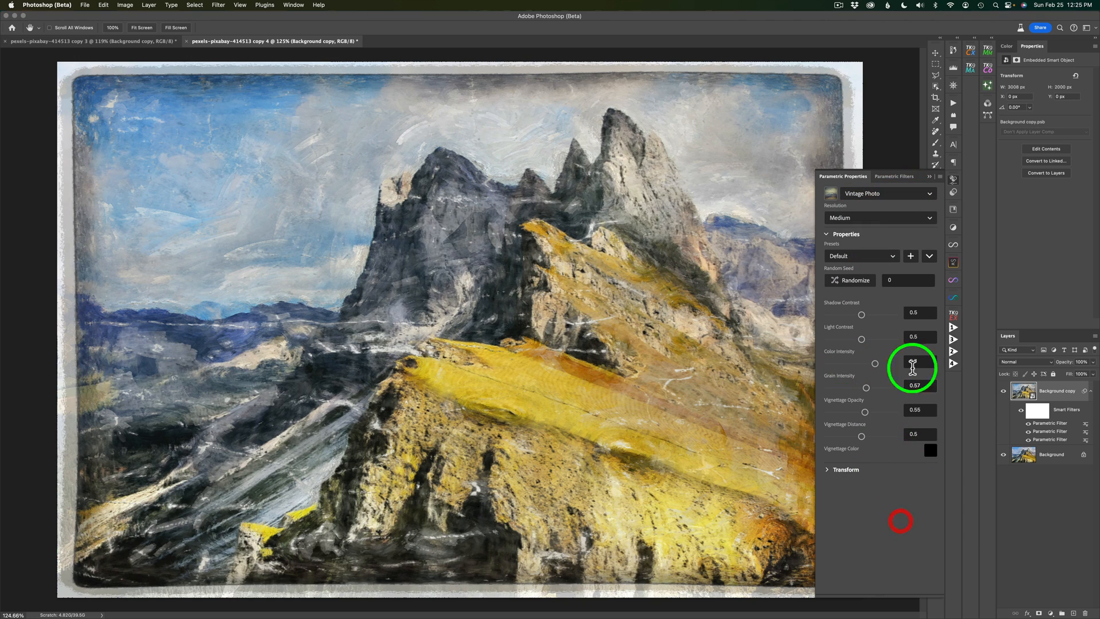
Step: Review the Resolution options available for the Vintage Photo filter without choosing another one
left_click(929, 219)
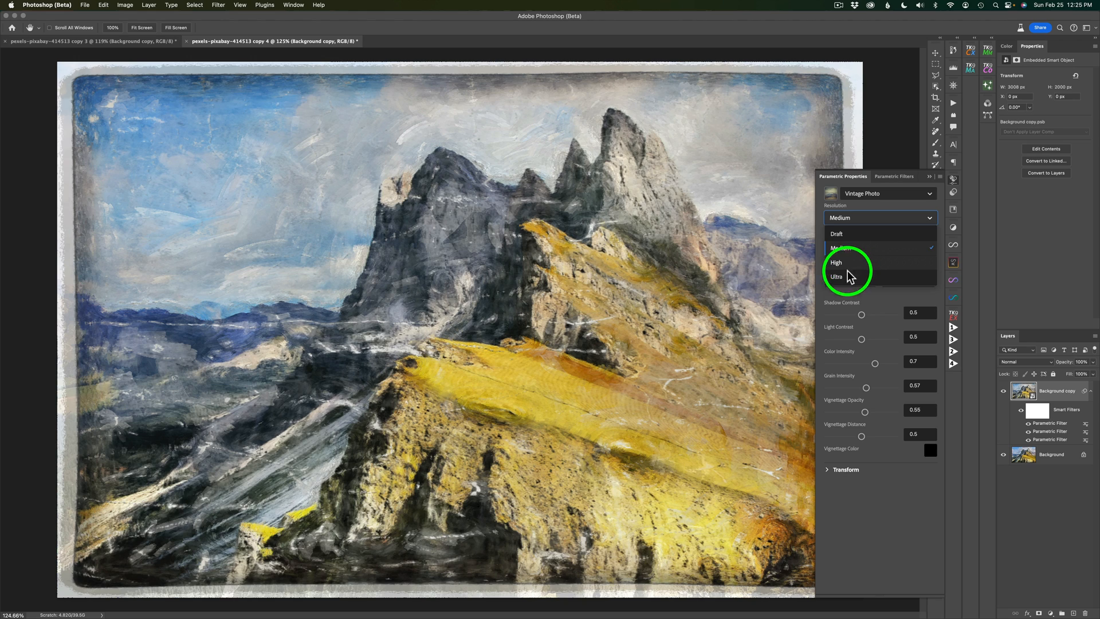
left_click(889, 299)
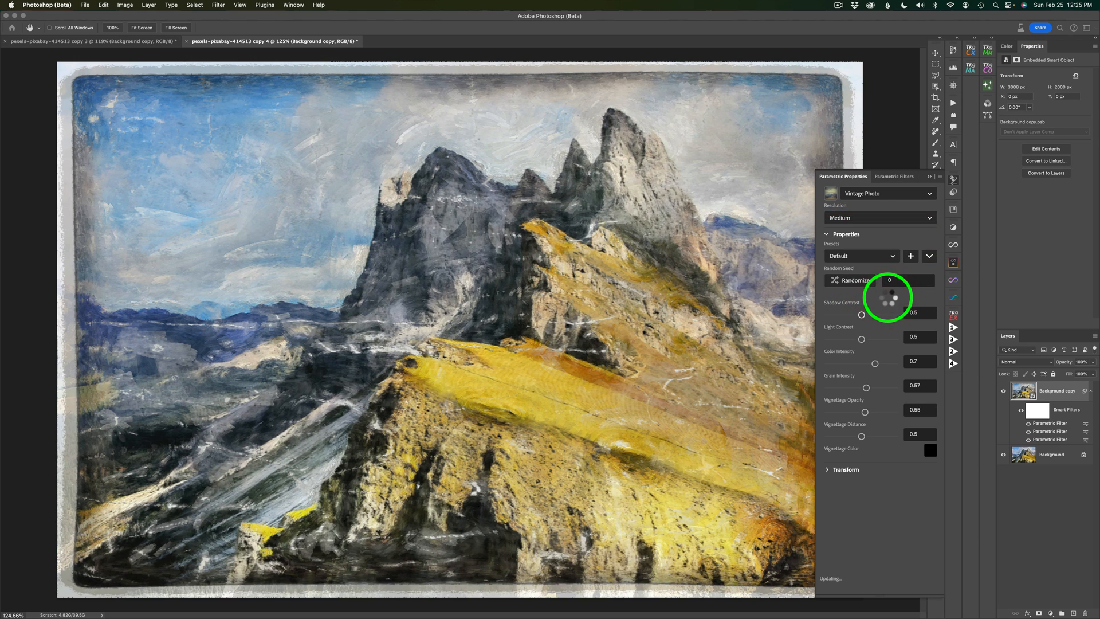